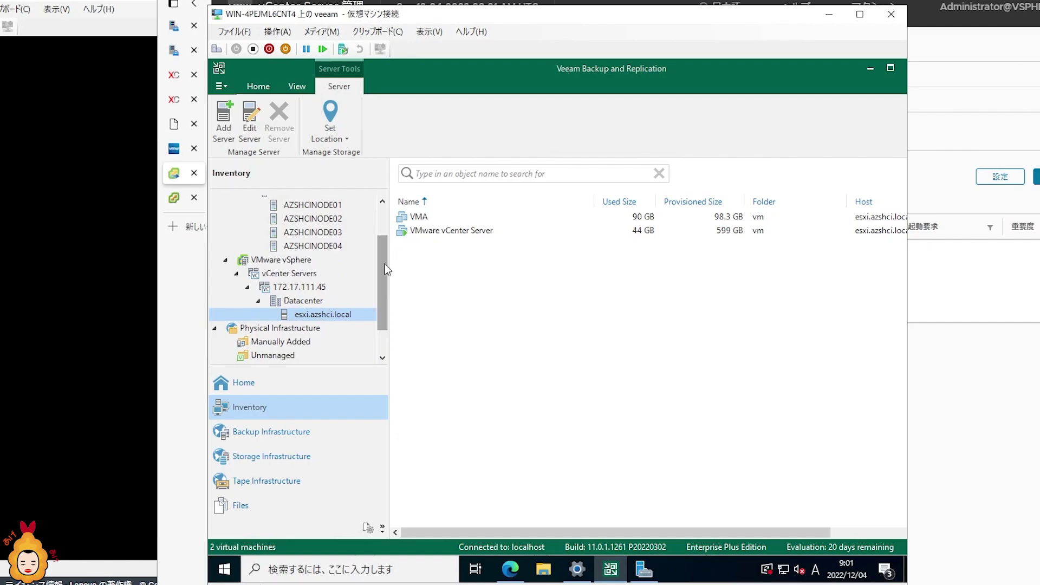
# Step: Examine the Hyper-V and vSphere hosts in the inventory and the backup-job and restore options of virtual machine VMA
pyautogui.moveTo(384, 259); pyautogui.dragTo(384, 230)
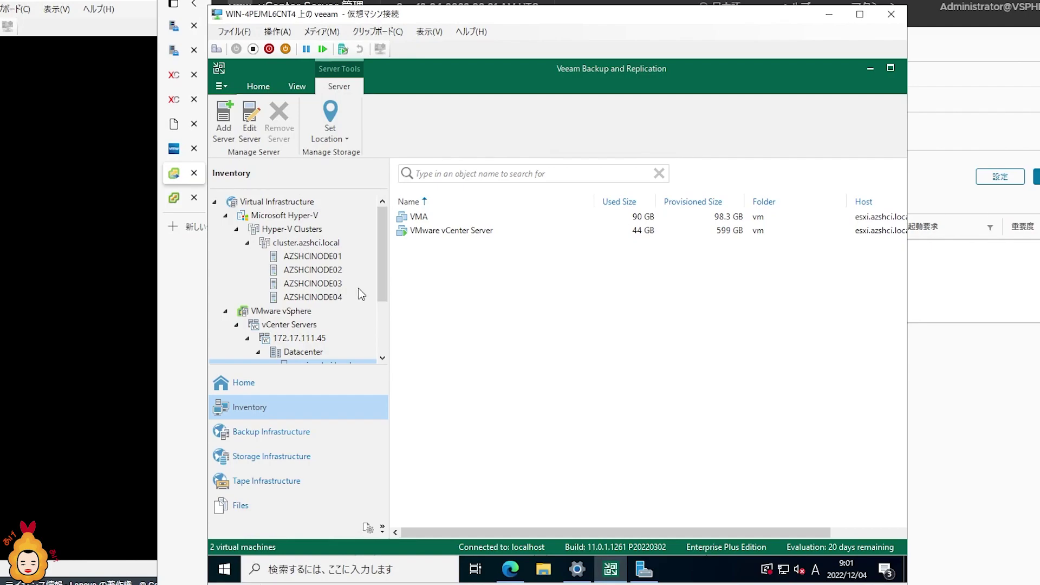
pyautogui.moveTo(379, 242); pyautogui.dragTo(375, 274)
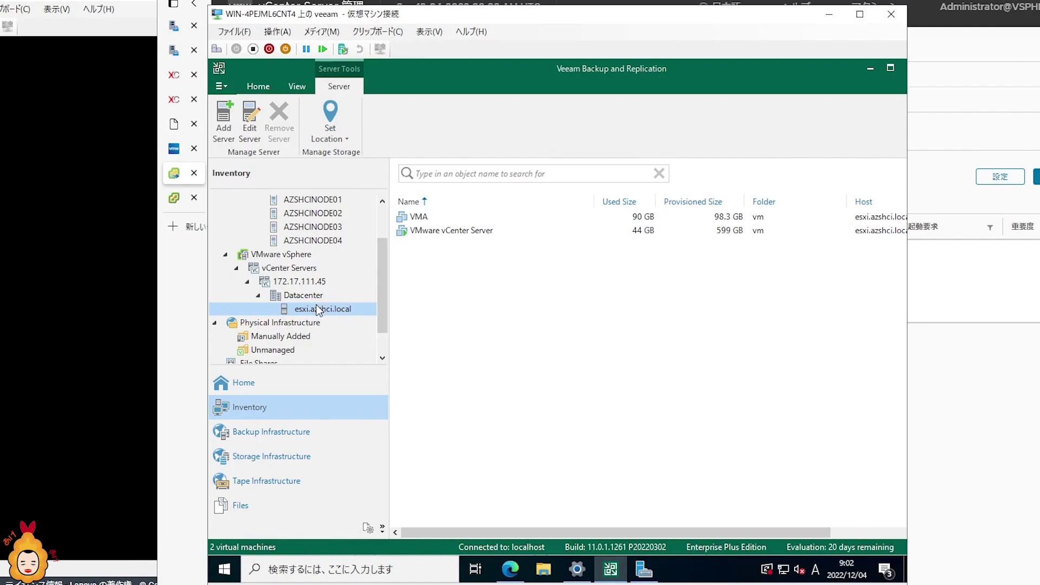
pyautogui.click(427, 218)
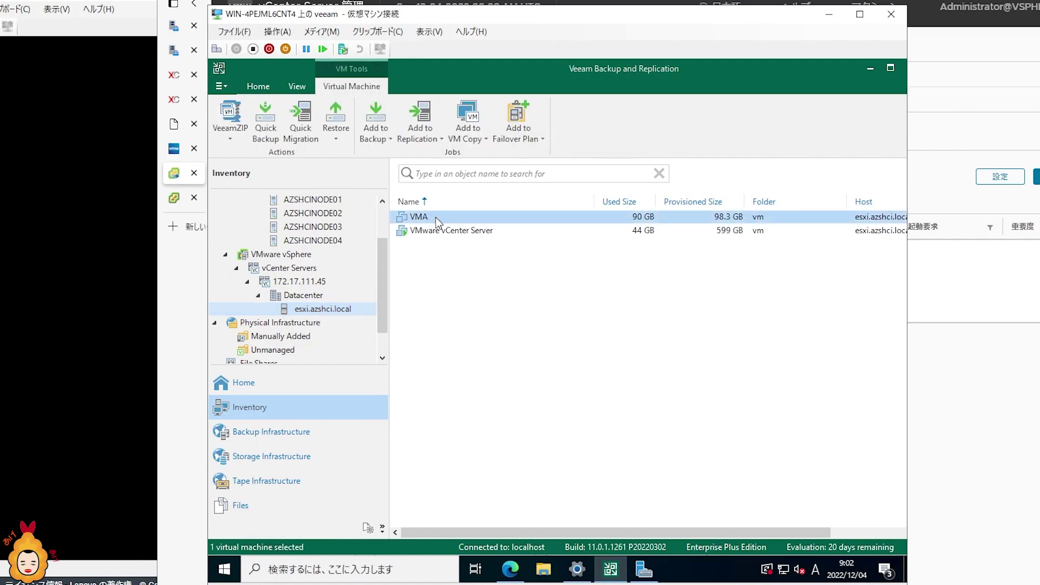
pyautogui.rightClick(454, 218)
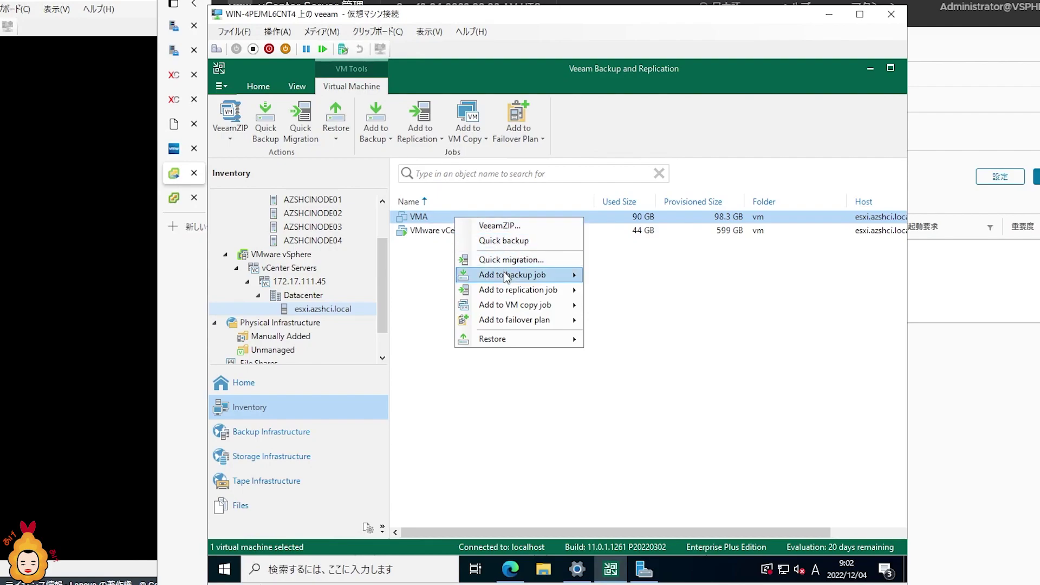
pyautogui.moveTo(508, 276)
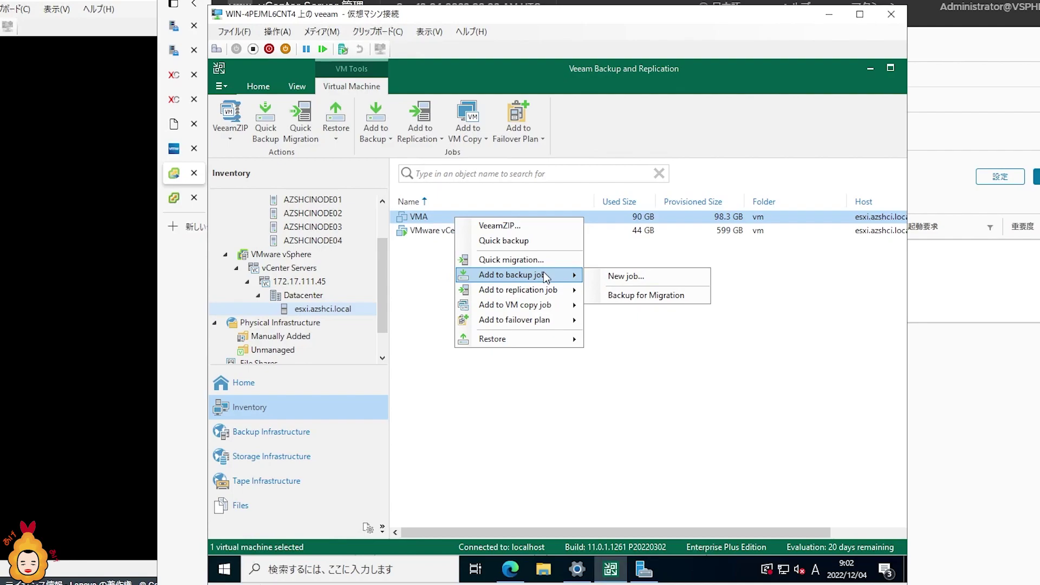
pyautogui.moveTo(545, 342)
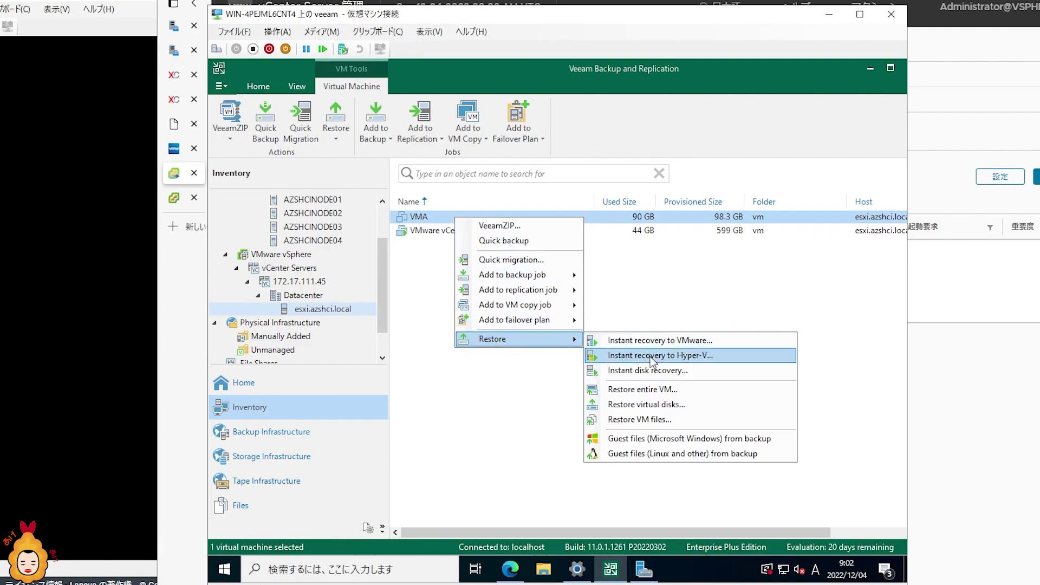
pyautogui.click(645, 295)
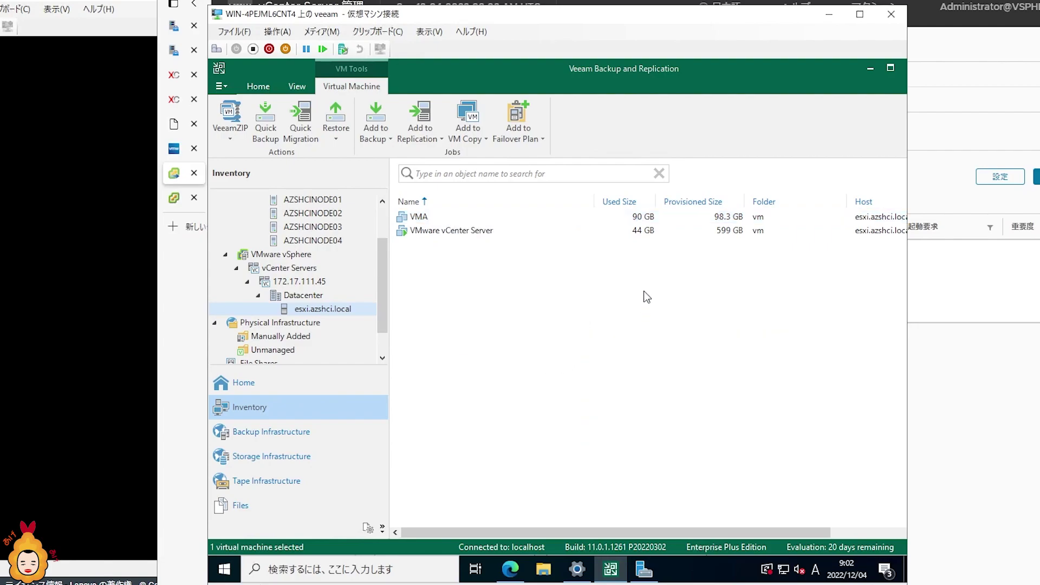
# Step: Open the Instant Recovery to Microsoft Hyper-V wizard through an entire VM restore from backup for Microsoft Hyper-V
pyautogui.click(249, 383)
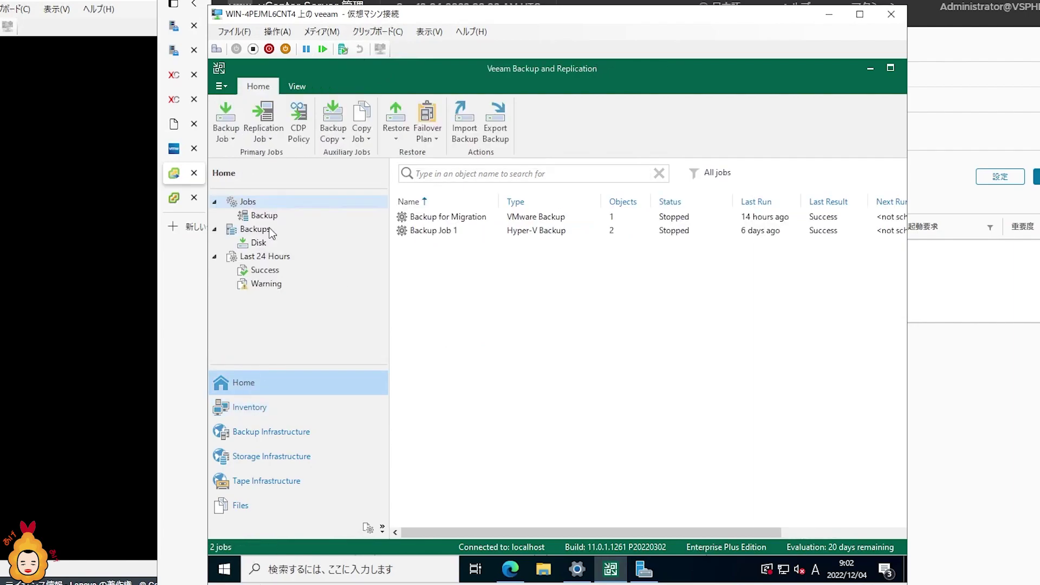
pyautogui.click(396, 134)
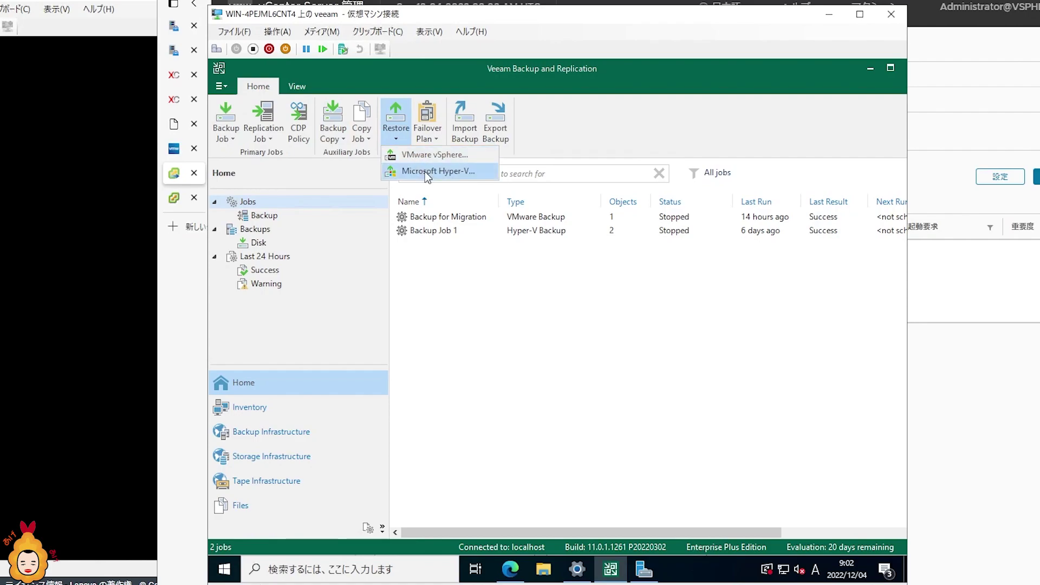
pyautogui.click(454, 173)
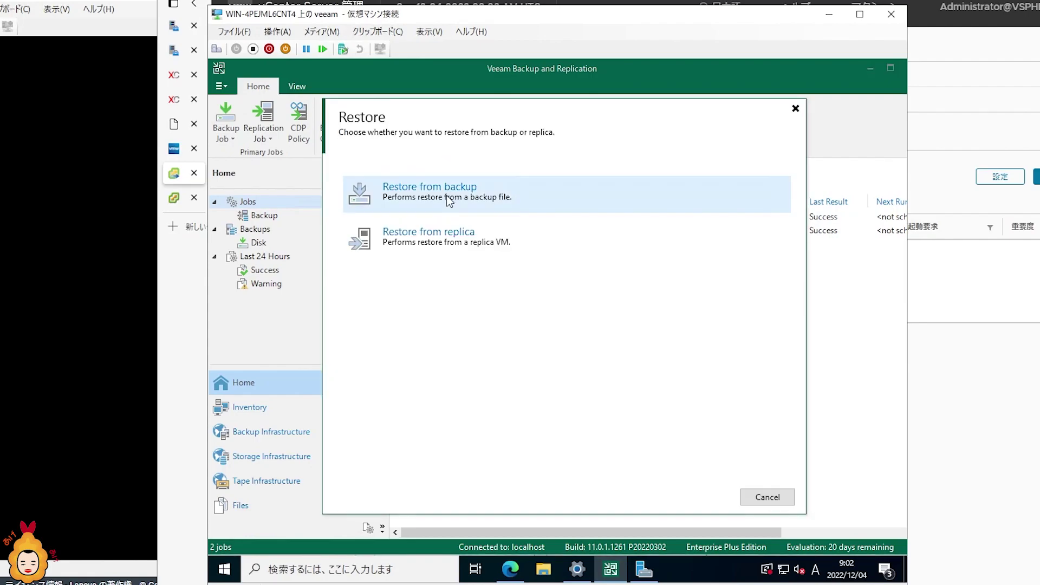
pyautogui.click(449, 201)
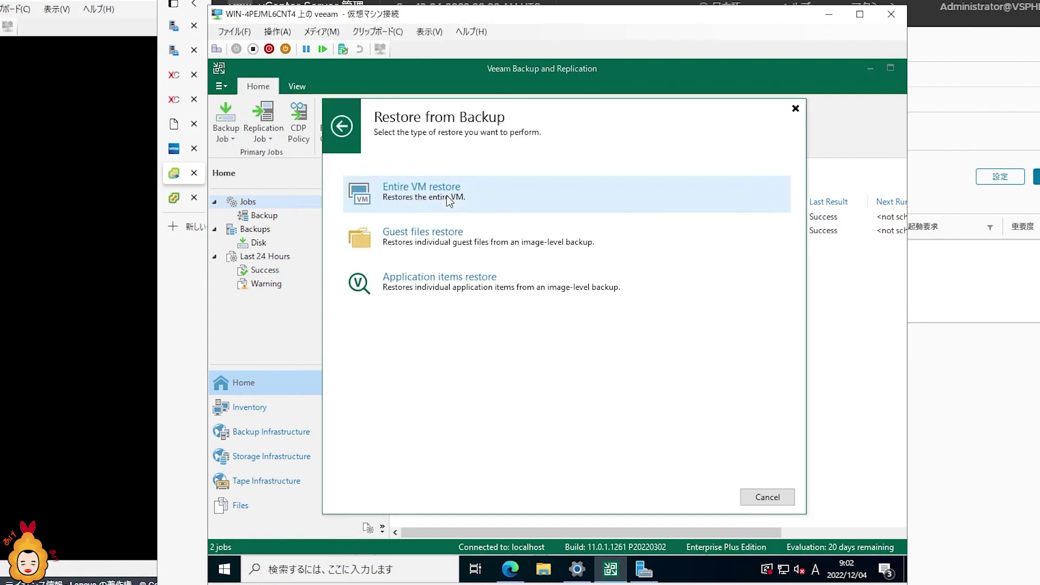
pyautogui.click(448, 201)
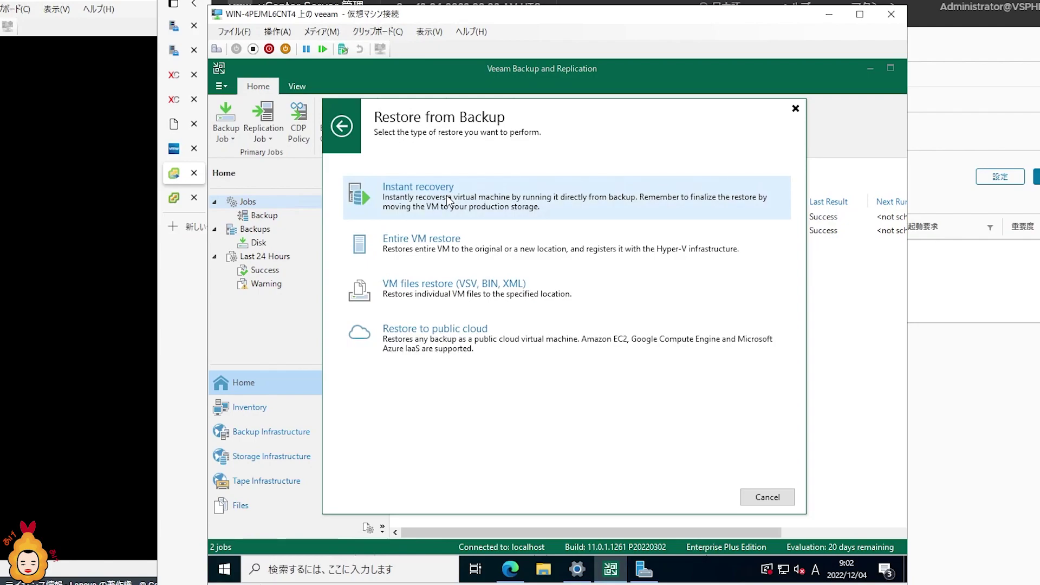
pyautogui.click(448, 201)
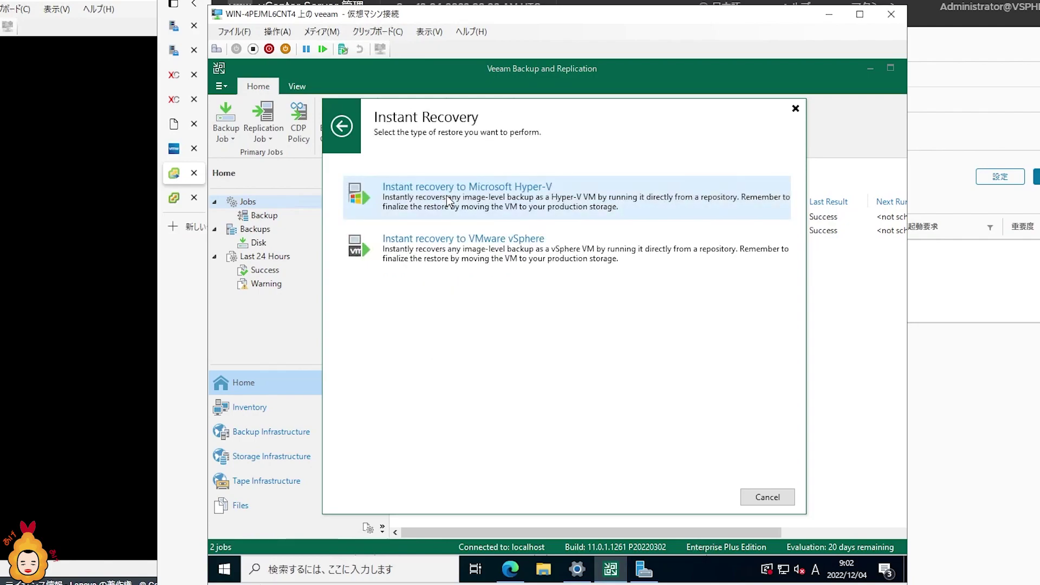
pyautogui.click(510, 206)
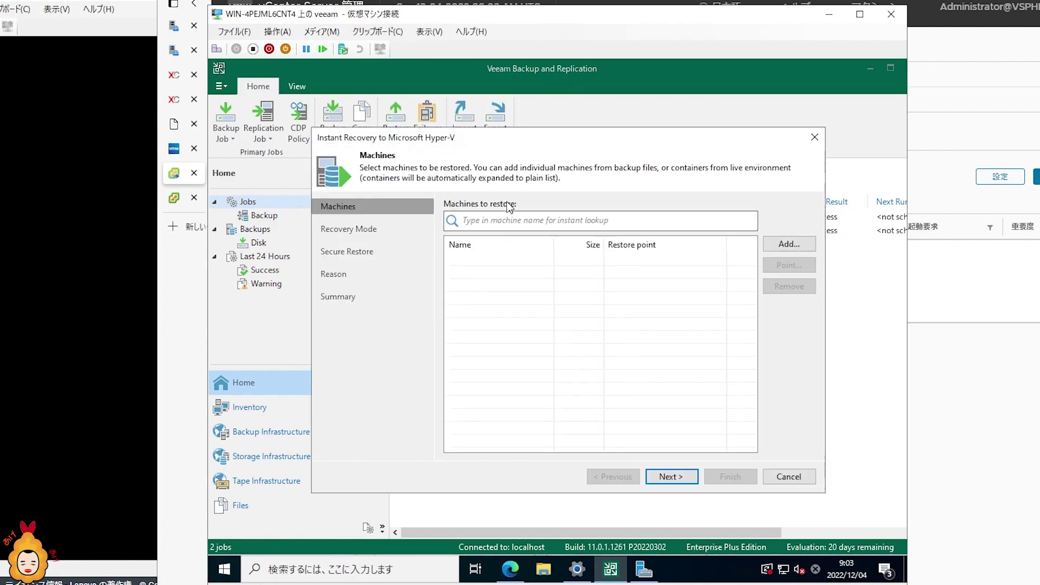
# Step: Check which VMs in Backup Job 1 can be added from backup, and exit the wizard without restoring
pyautogui.click(804, 244)
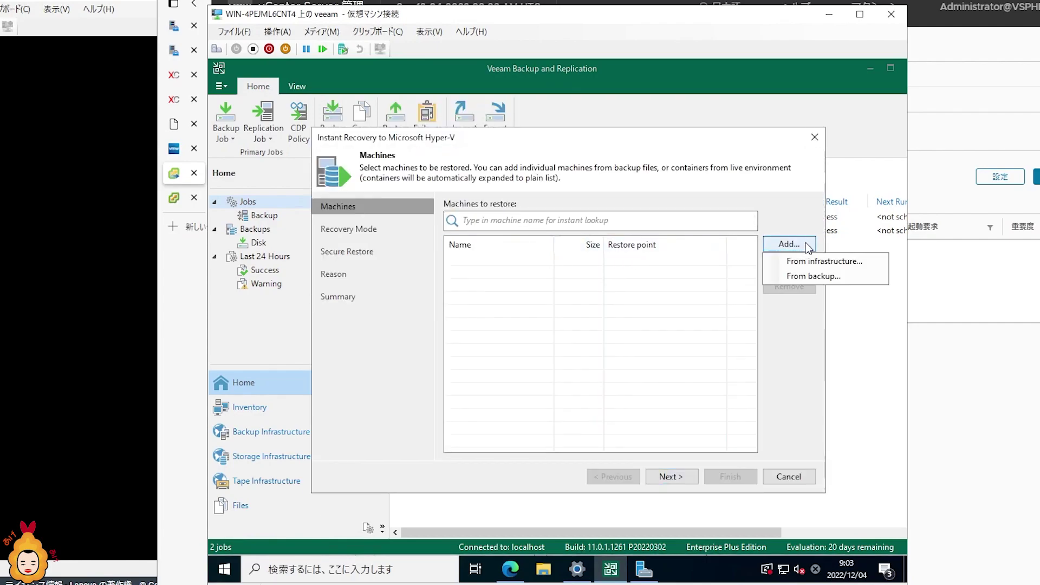
pyautogui.click(818, 275)
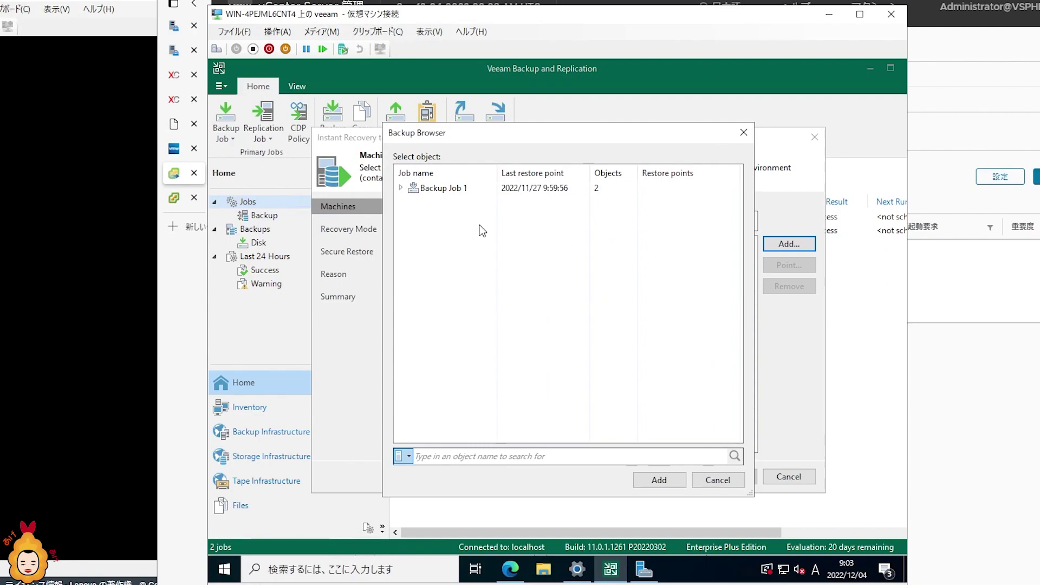
pyautogui.click(401, 188)
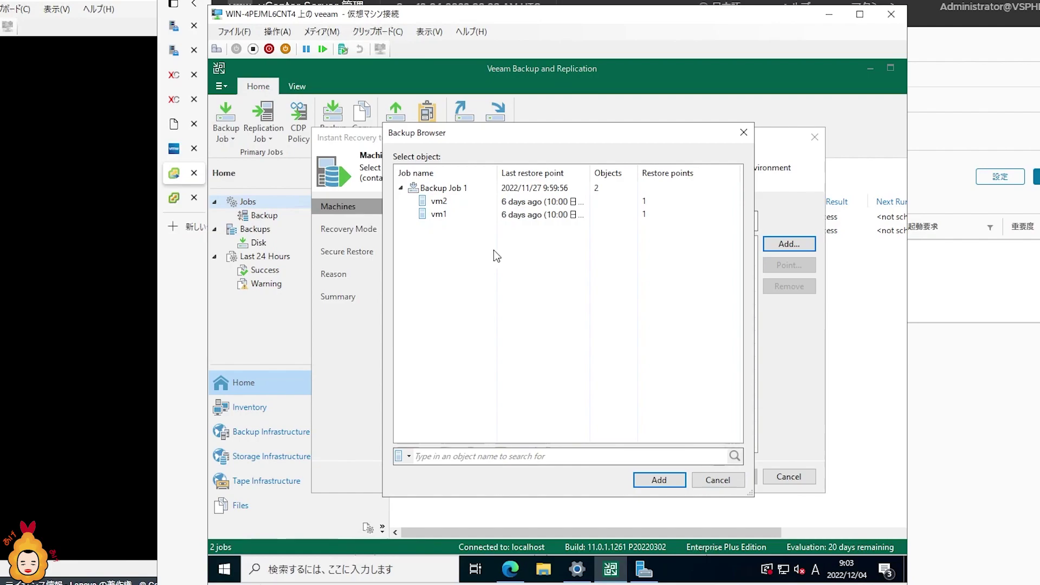
pyautogui.doubleClick(438, 215)
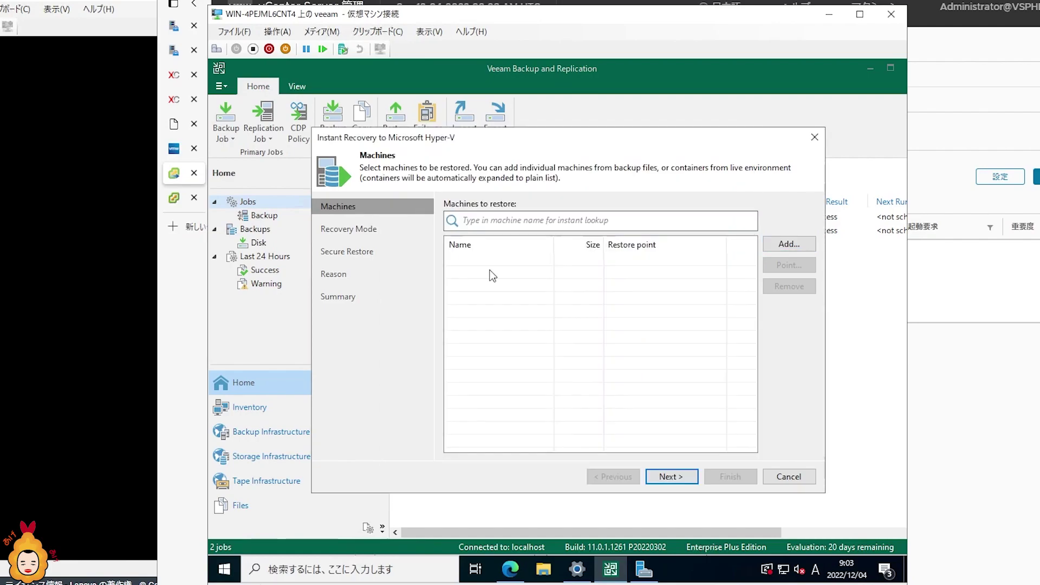
pyautogui.click(789, 476)
pyautogui.click(559, 329)
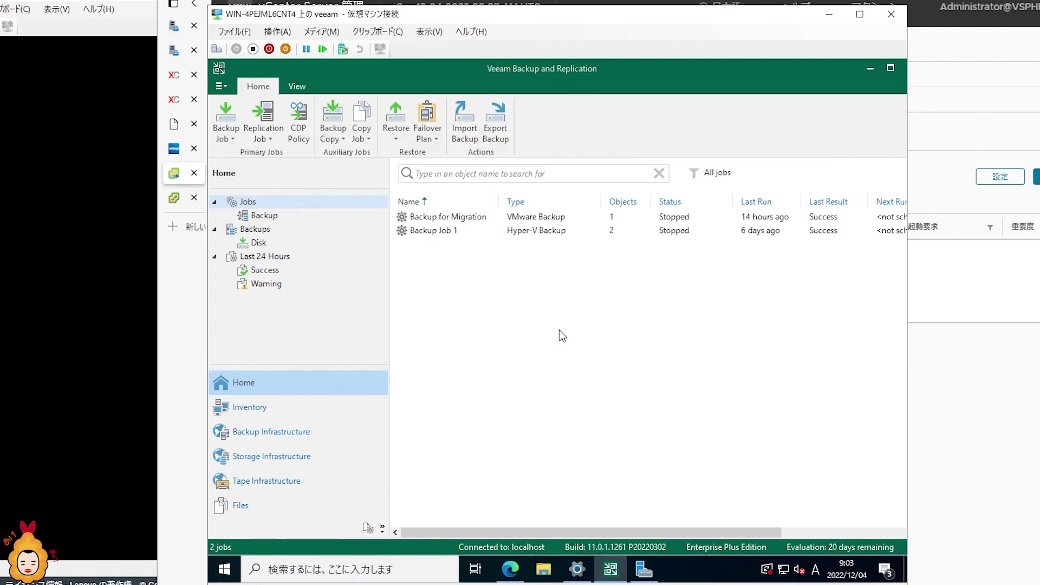
# Step: Open the Instant Recovery to Microsoft Hyper-V wizard through an entire VM restore from backup for VMware vSphere
pyautogui.click(397, 139)
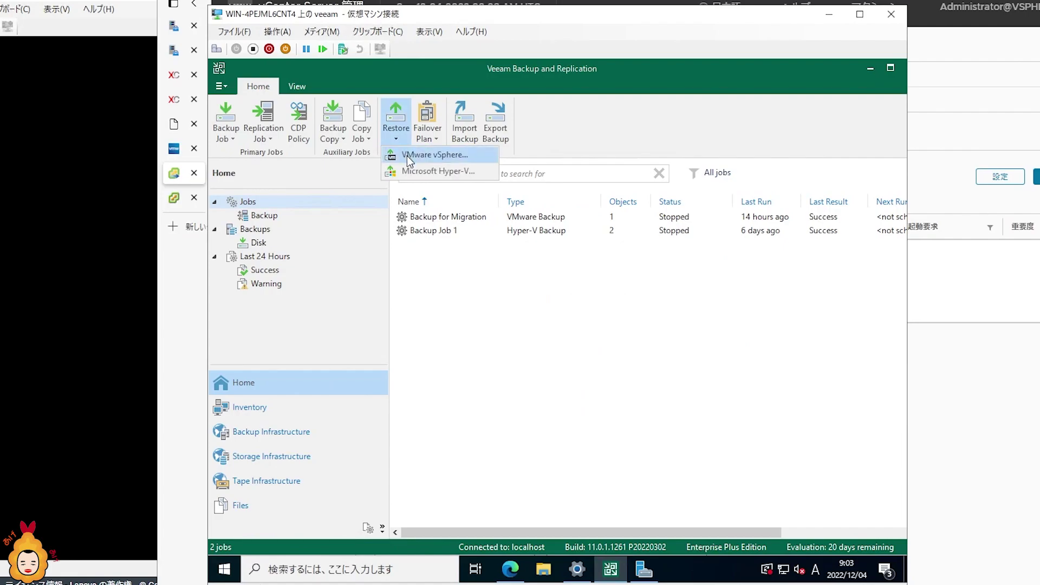
pyautogui.click(408, 155)
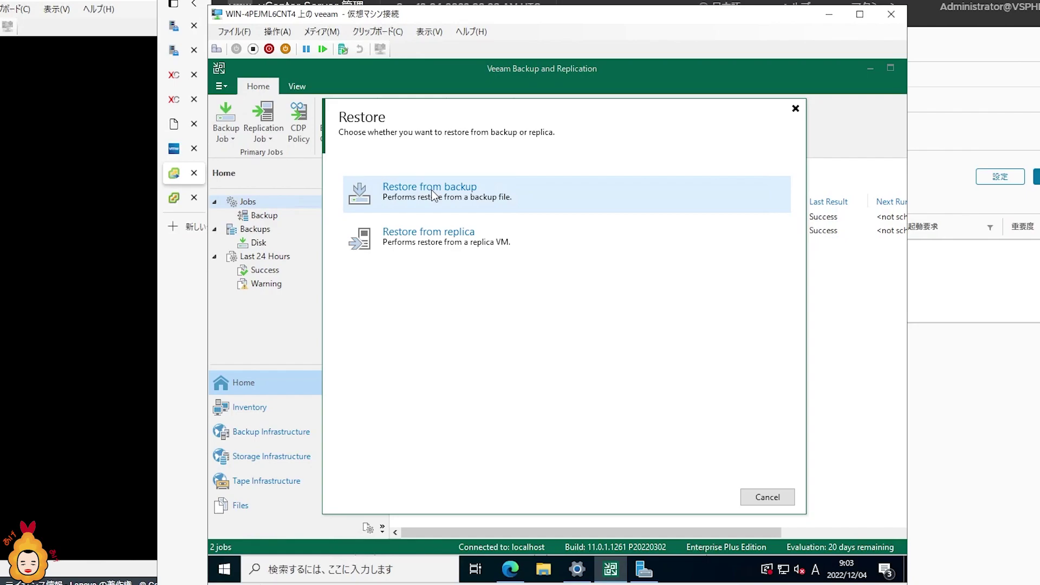
pyautogui.click(433, 191)
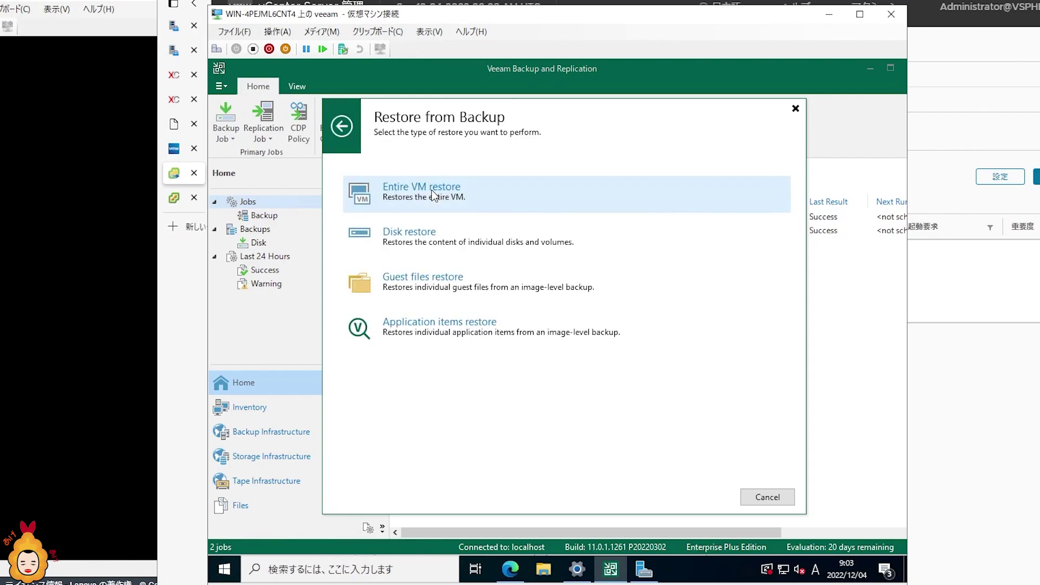
pyautogui.click(433, 193)
pyautogui.click(435, 192)
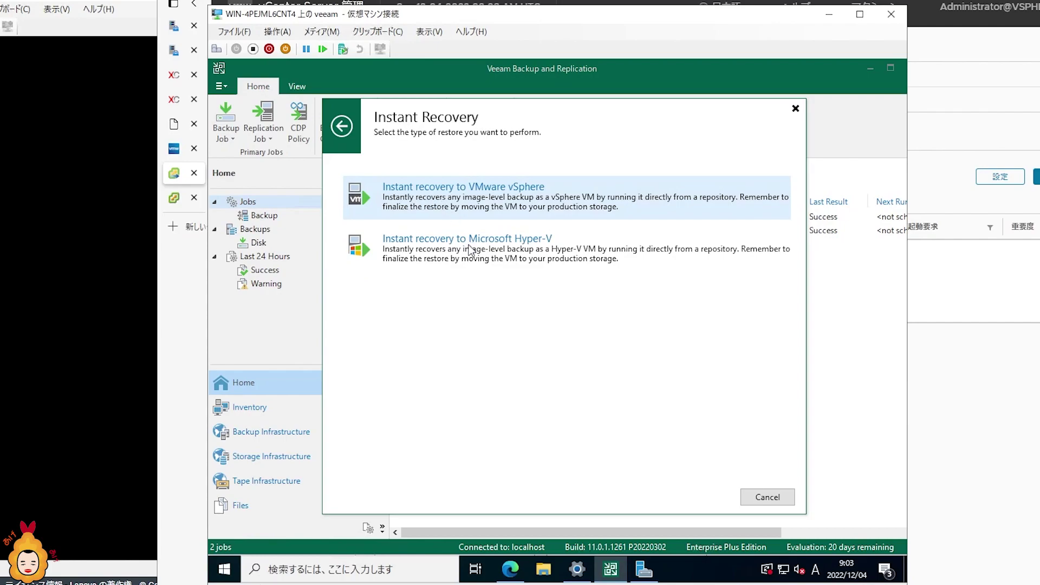
pyautogui.click(473, 260)
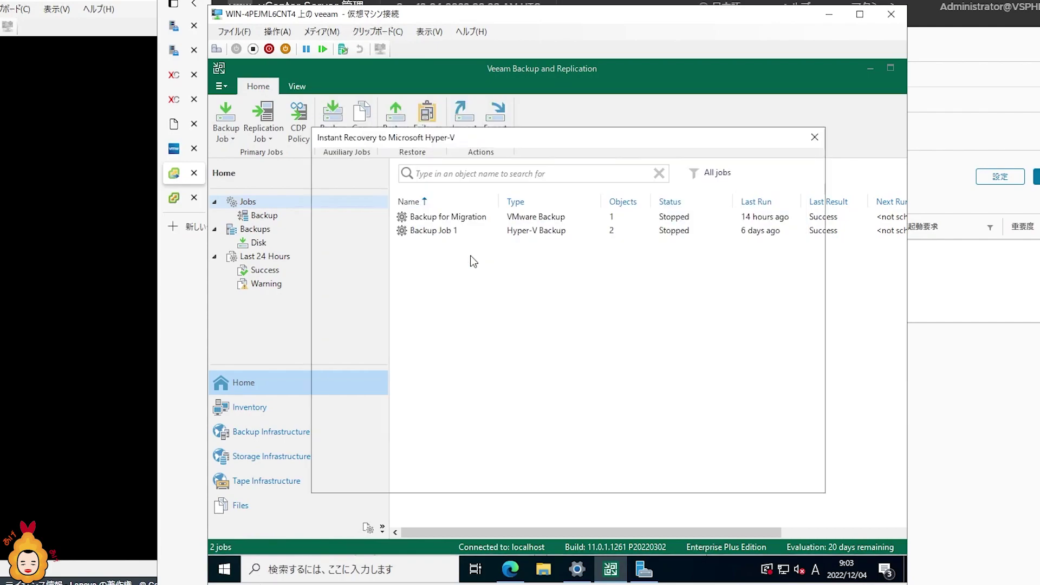
# Step: Check that VMA can be picked from the Backup for Migration job, and exit the wizard without restoring
pyautogui.click(785, 238)
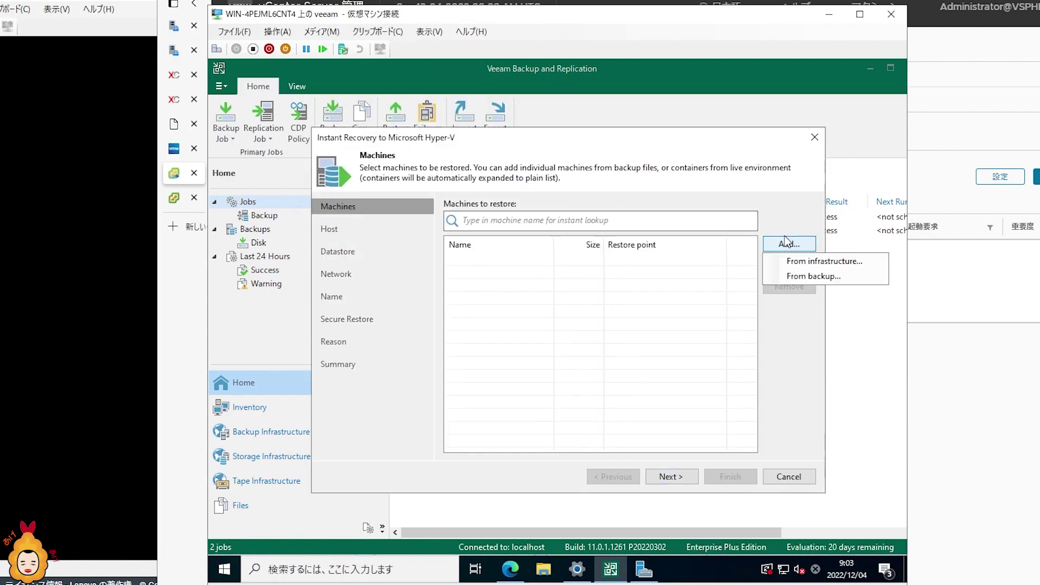
pyautogui.click(799, 277)
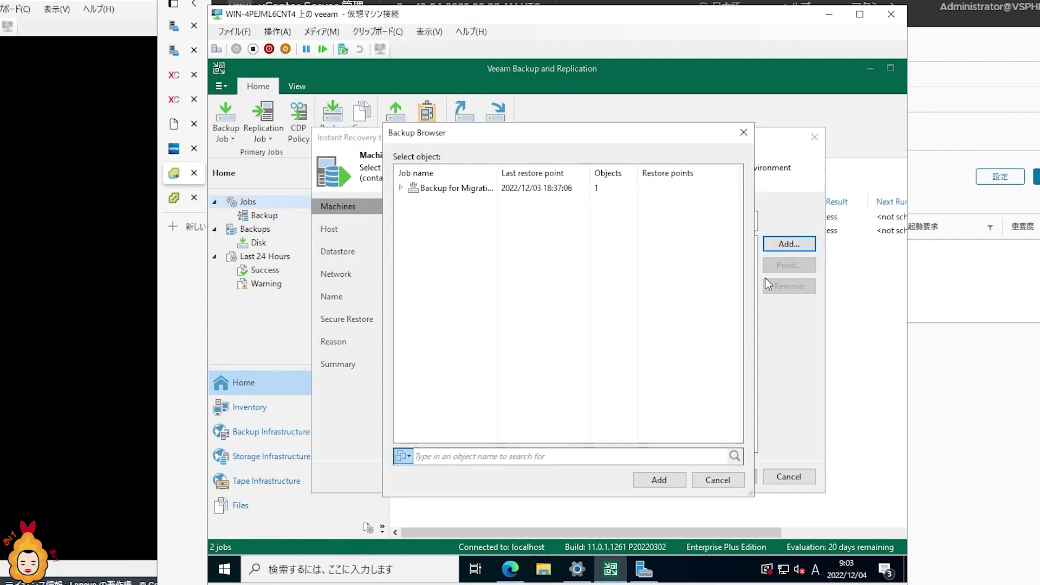
pyautogui.click(401, 189)
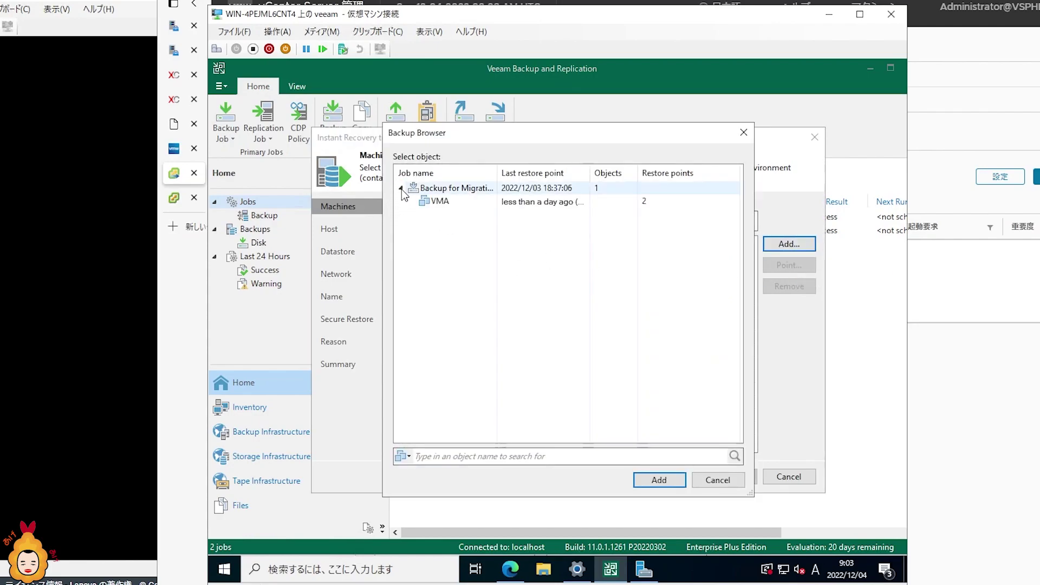
pyautogui.click(447, 207)
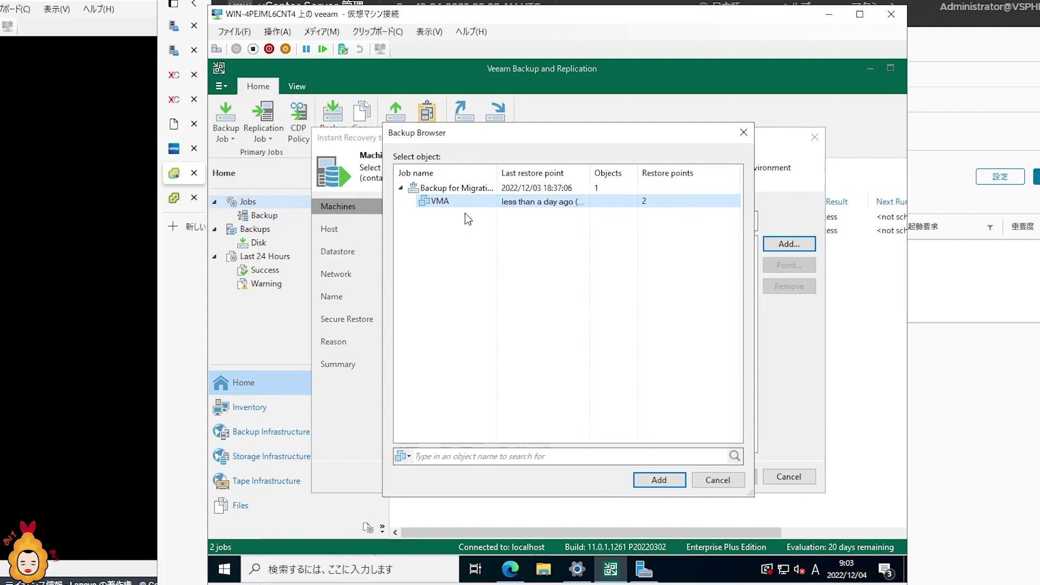
pyautogui.click(715, 481)
pyautogui.click(780, 479)
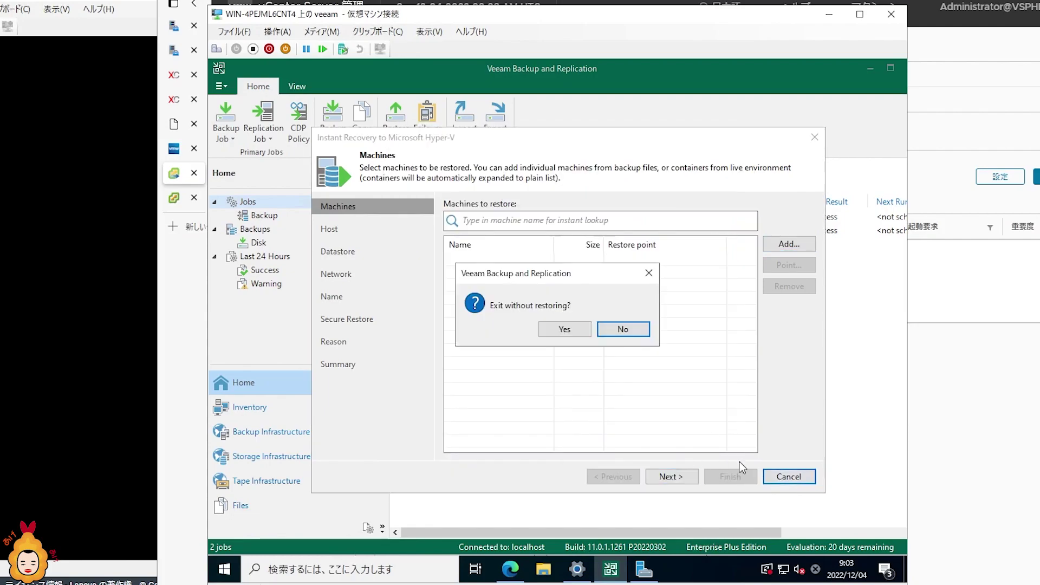
pyautogui.click(574, 330)
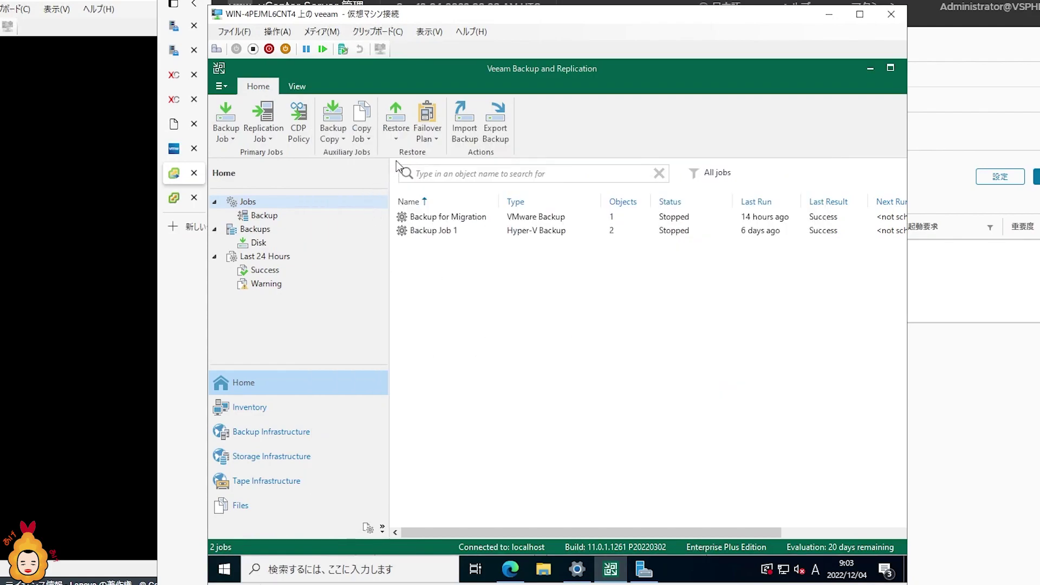
# Step: Review the entire VM restore types offered for VMware vSphere backups, and close the restore wizard
pyautogui.click(396, 129)
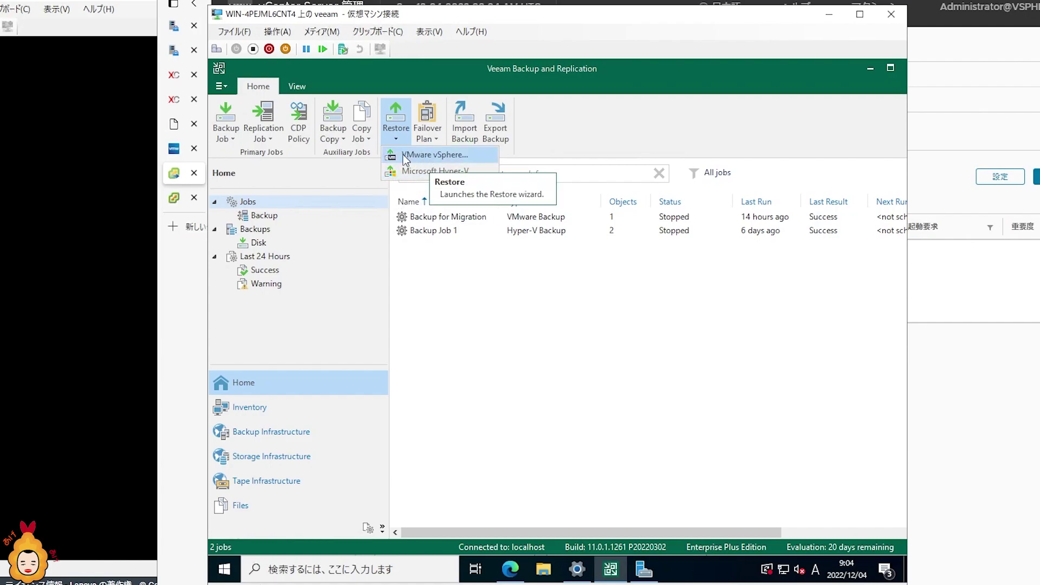
pyautogui.click(442, 156)
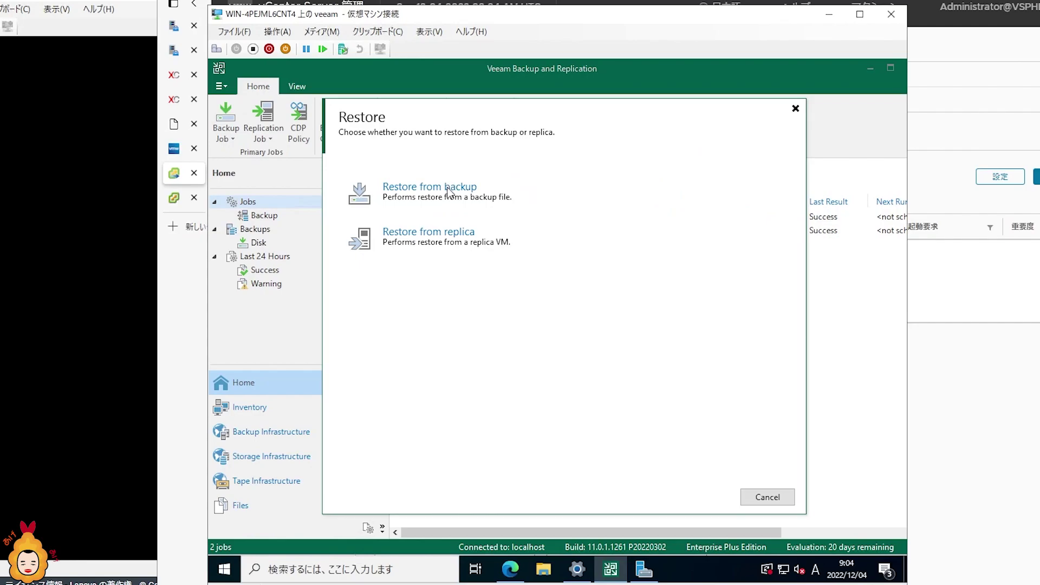
pyautogui.click(446, 187)
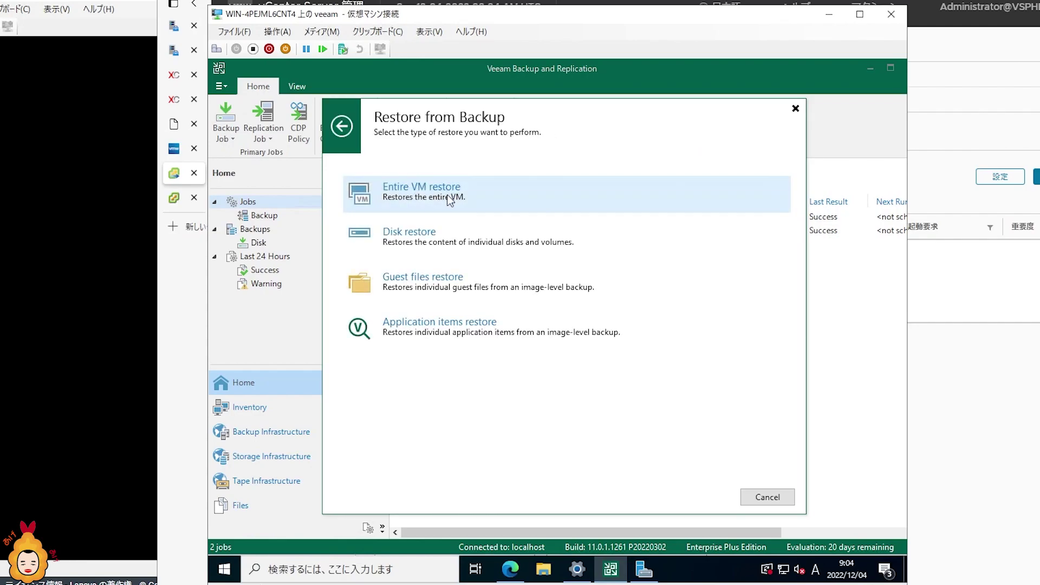
pyautogui.click(448, 199)
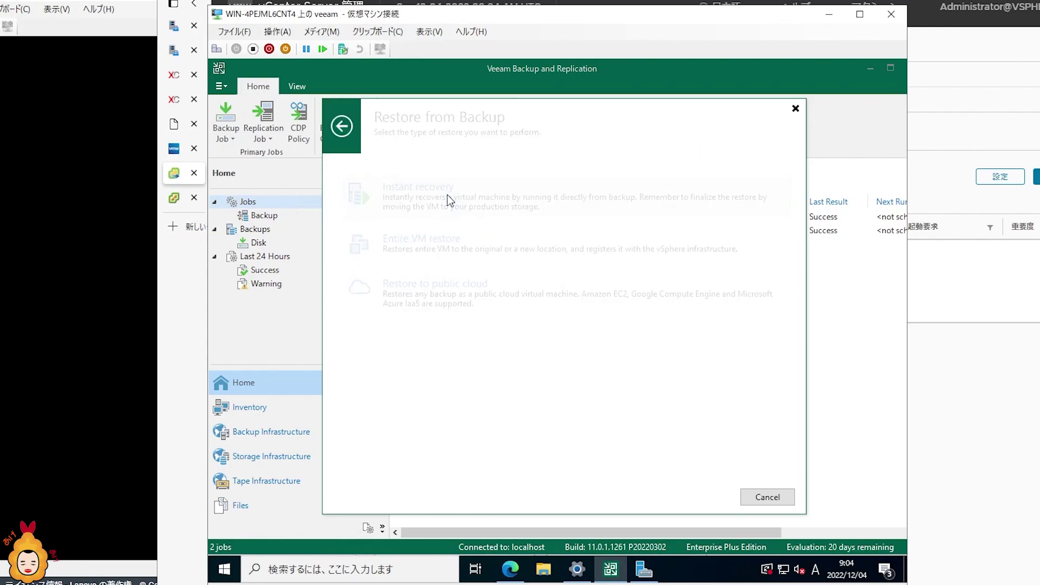
pyautogui.click(796, 108)
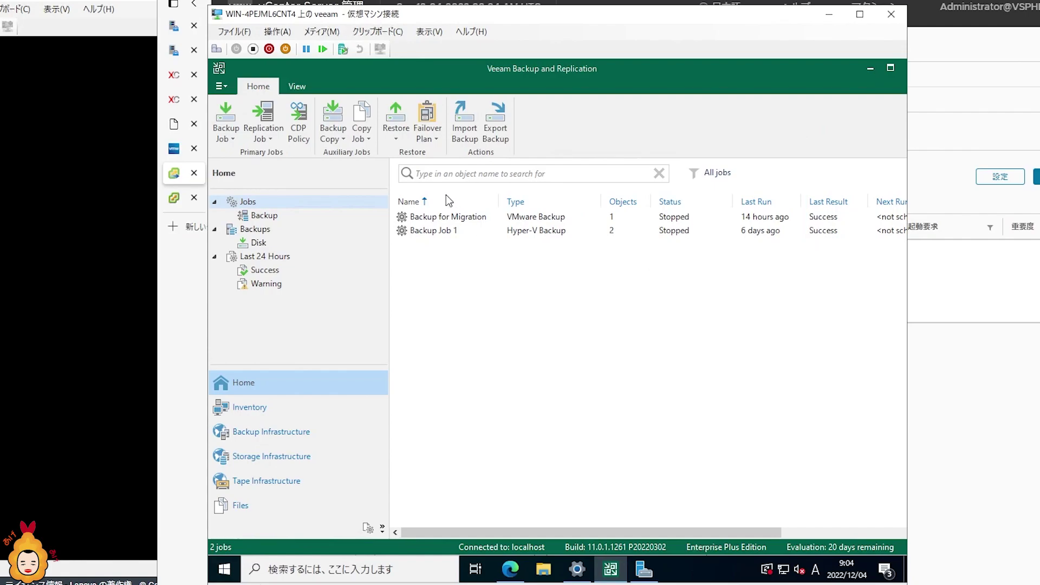
pyautogui.click(391, 134)
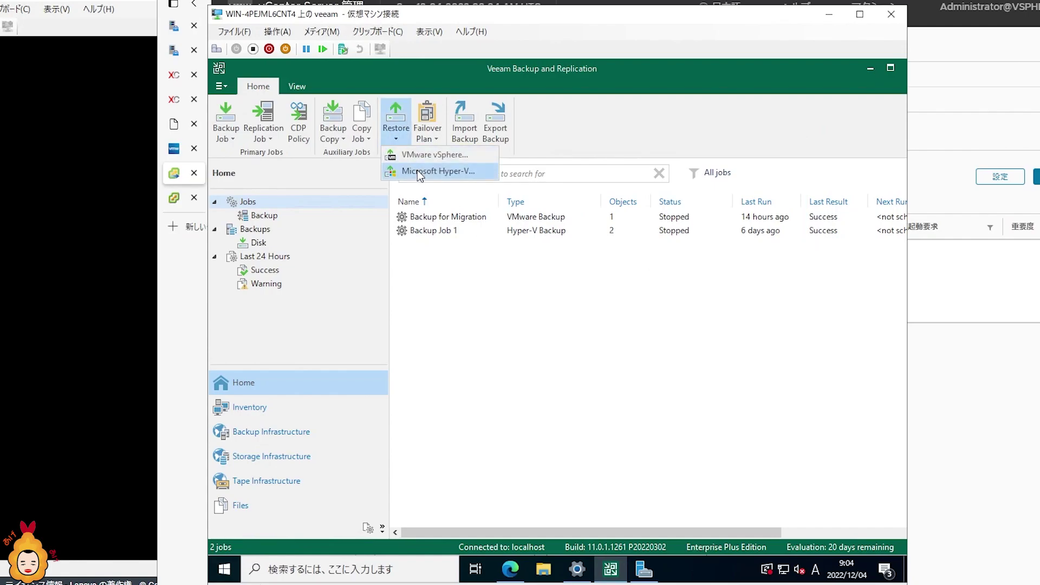
pyautogui.click(449, 312)
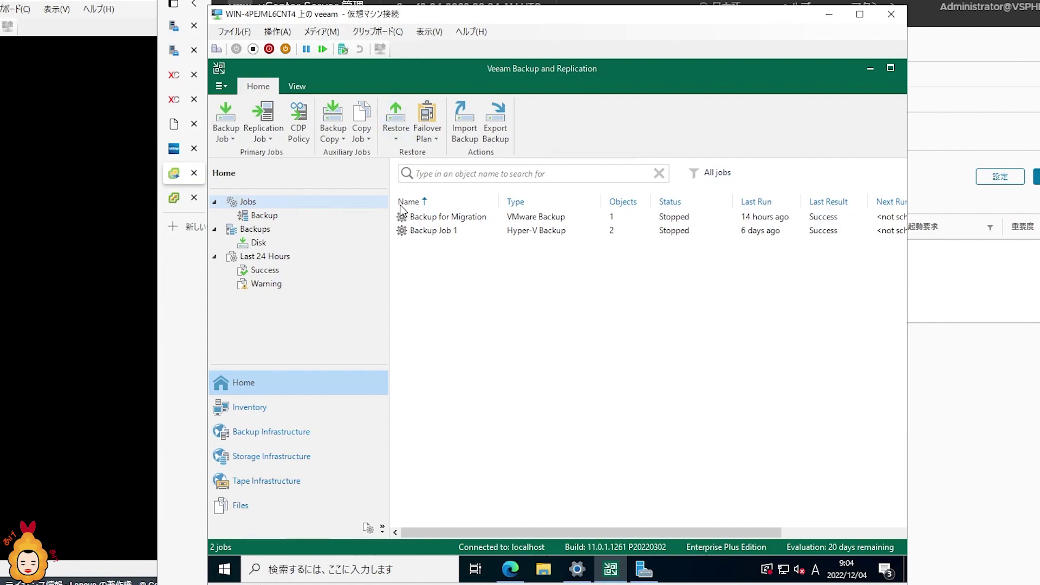
# Step: Start an Instant Recovery to Hyper-V for VMA from the esxi.azshci.local inventory, and proceed to the host selection
pyautogui.click(264, 414)
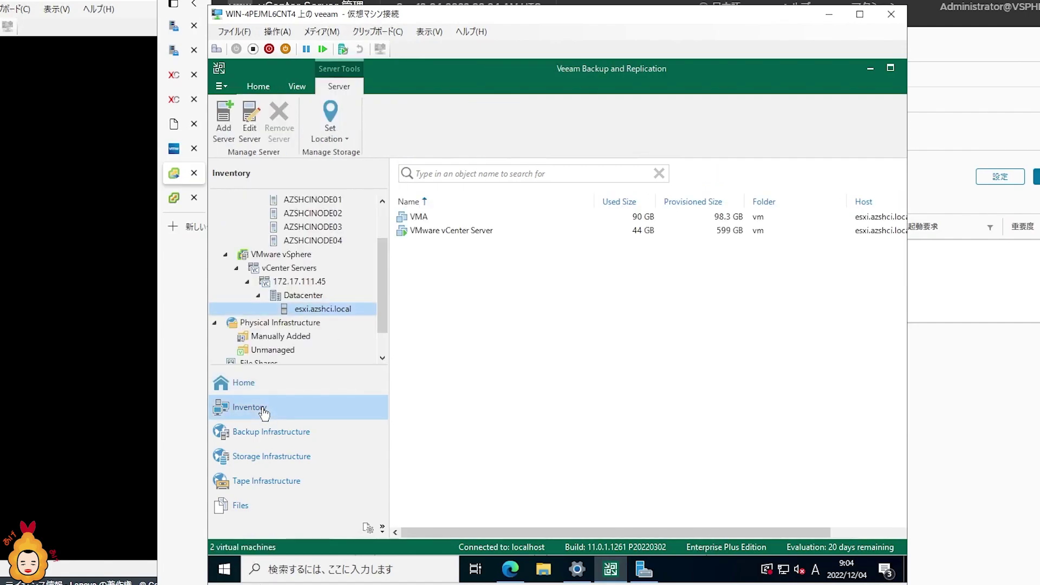
pyautogui.rightClick(448, 219)
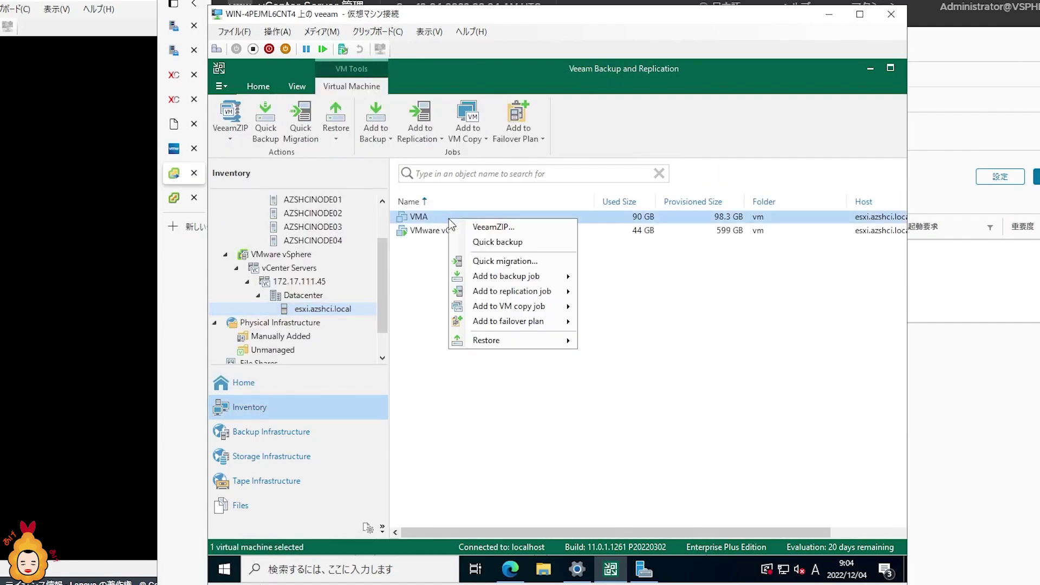
pyautogui.moveTo(522, 344)
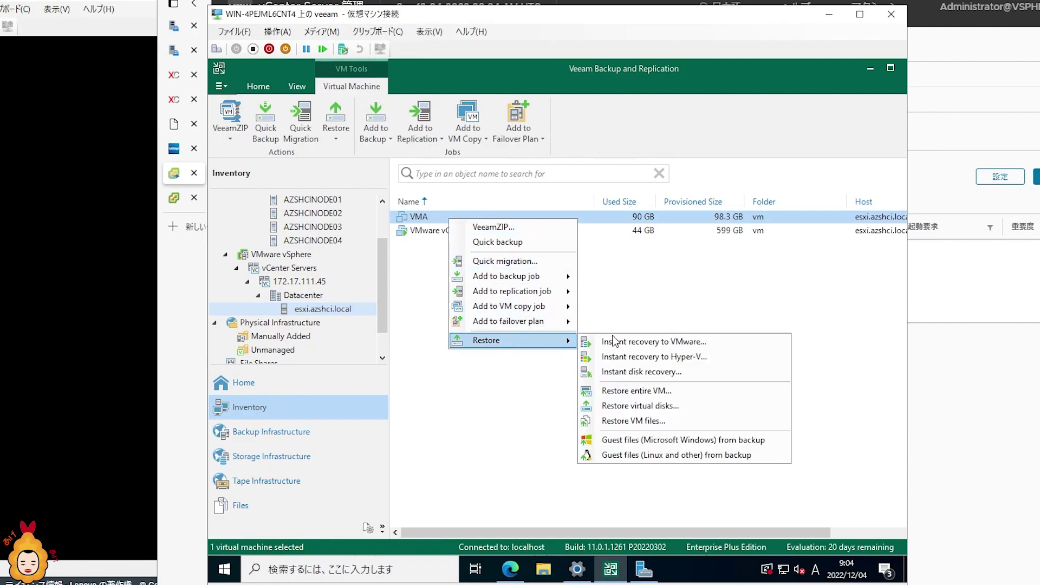
pyautogui.click(674, 359)
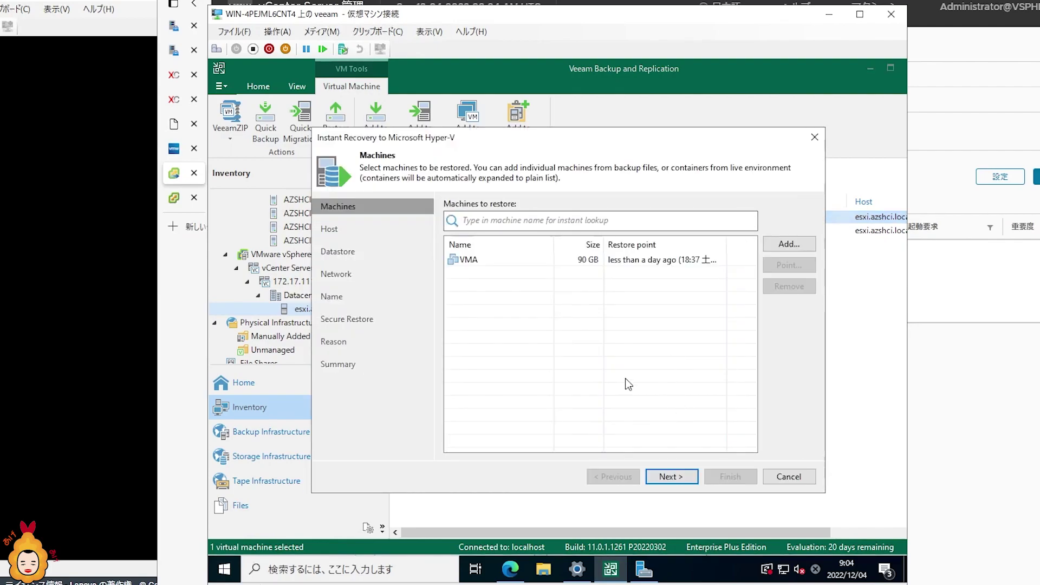
pyautogui.click(671, 477)
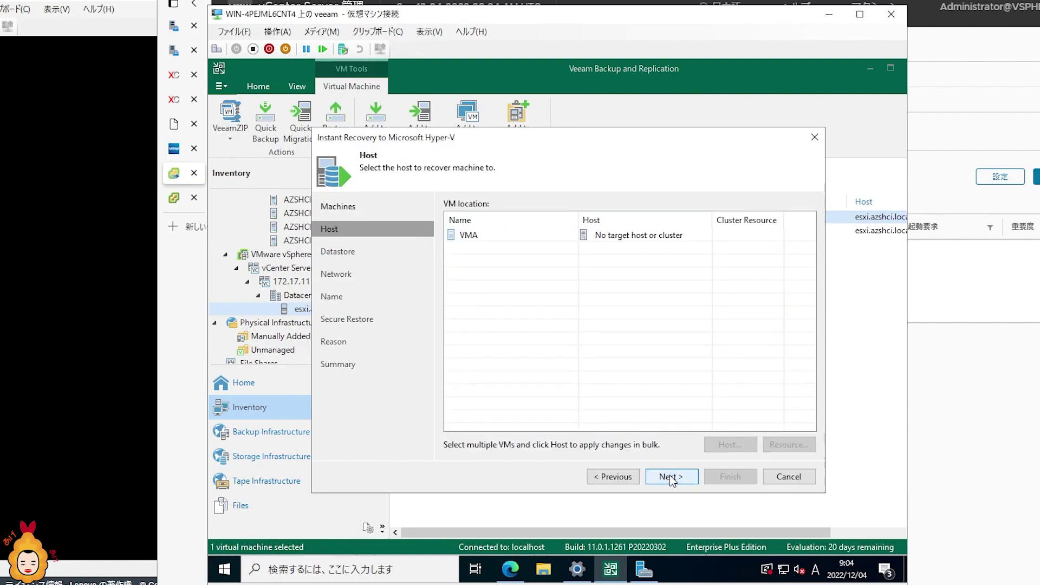
# Step: Assign AZSHCINODE04 in cluster.azshci.local as the target host for VMA
pyautogui.click(649, 241)
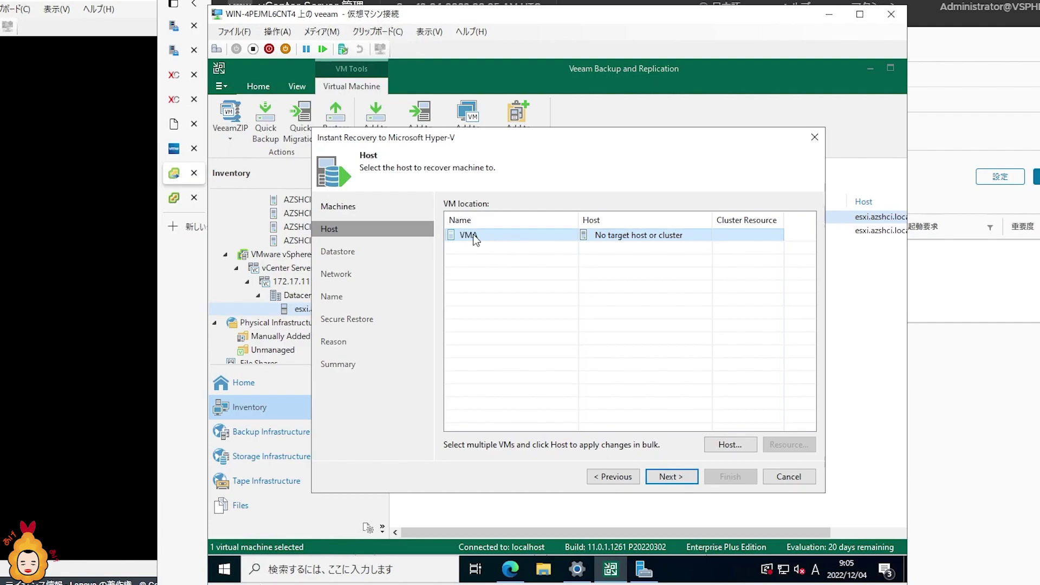
pyautogui.click(731, 445)
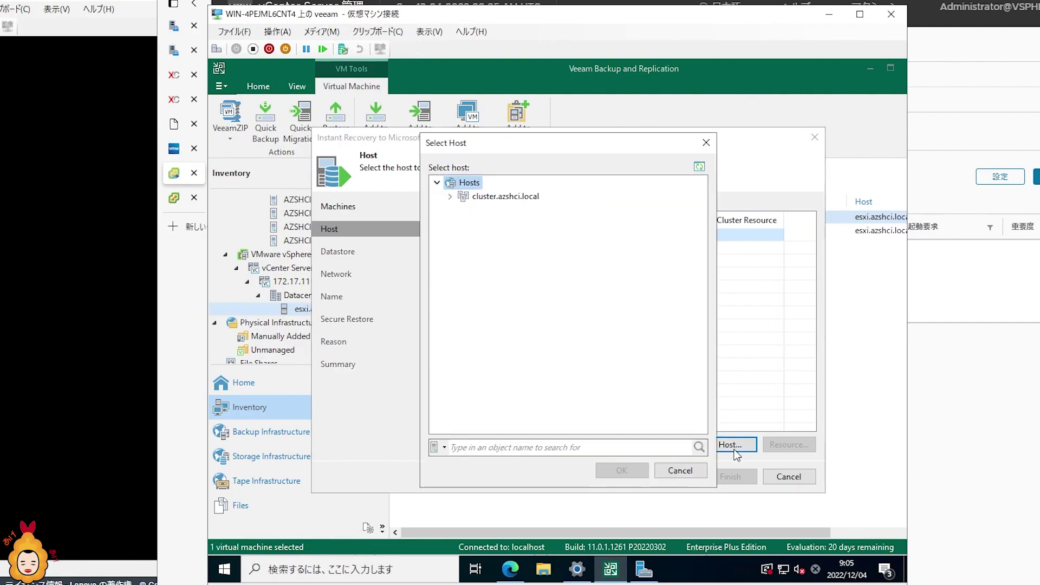
pyautogui.click(448, 196)
pyautogui.click(505, 199)
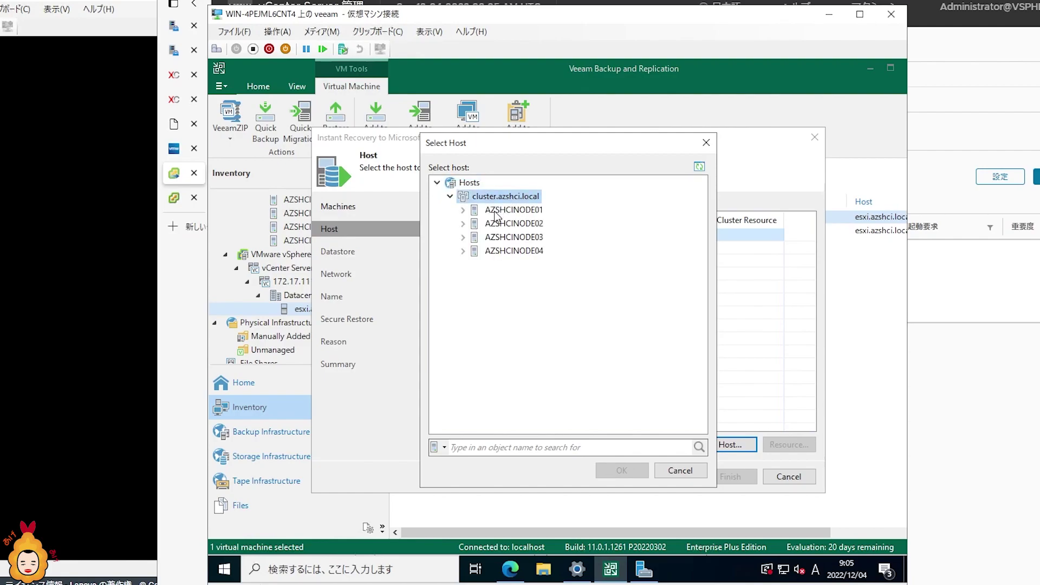
pyautogui.click(505, 255)
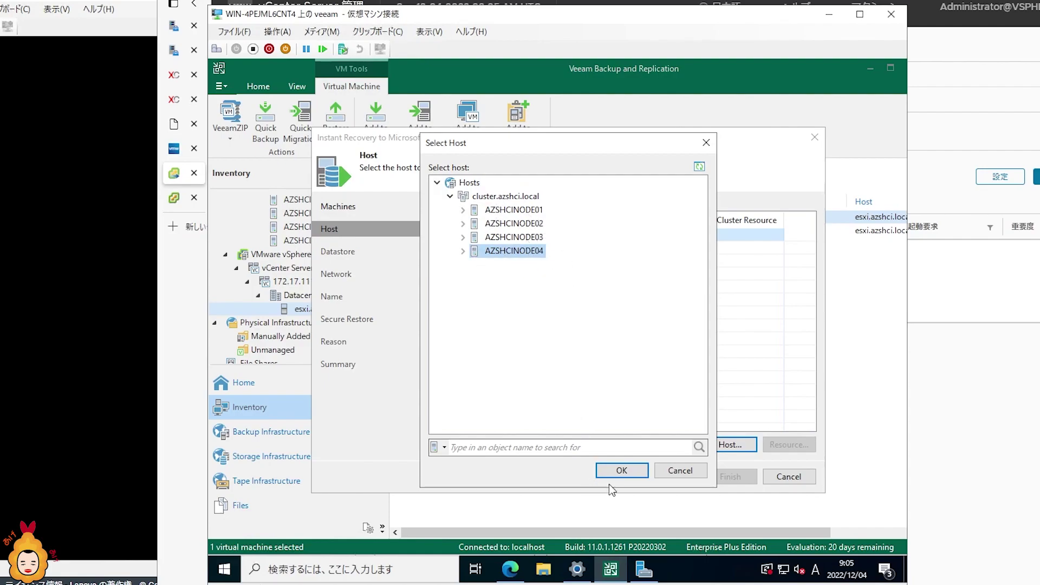
pyautogui.click(622, 472)
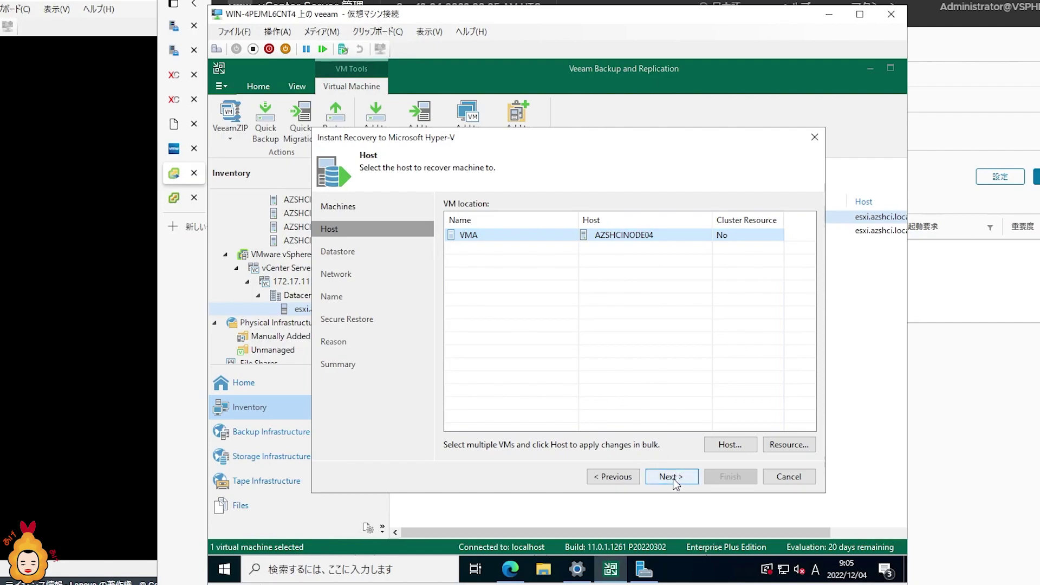
# Step: Review VMA's cluster resource options, keep it unregistered as a cluster resource, and proceed to the datastore settings
pyautogui.click(799, 445)
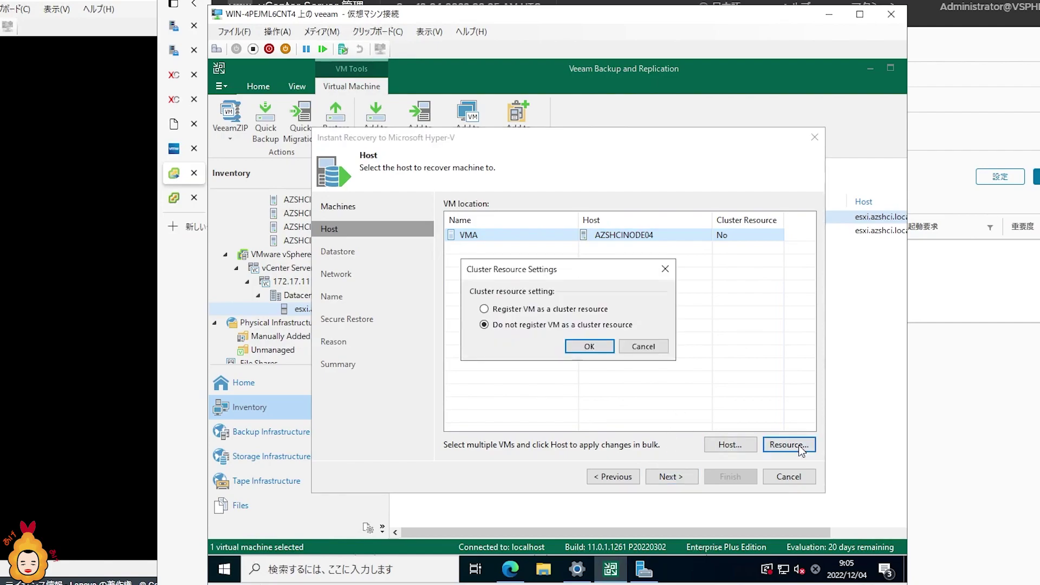
pyautogui.click(530, 311)
pyautogui.click(519, 325)
pyautogui.click(499, 311)
pyautogui.click(496, 326)
pyautogui.click(491, 312)
pyautogui.click(602, 347)
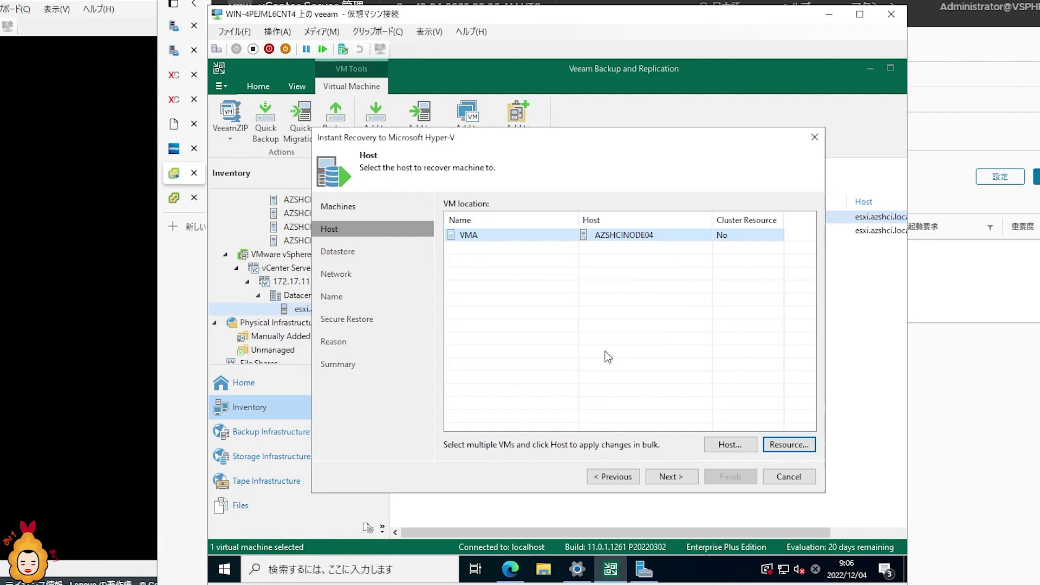
pyautogui.click(664, 477)
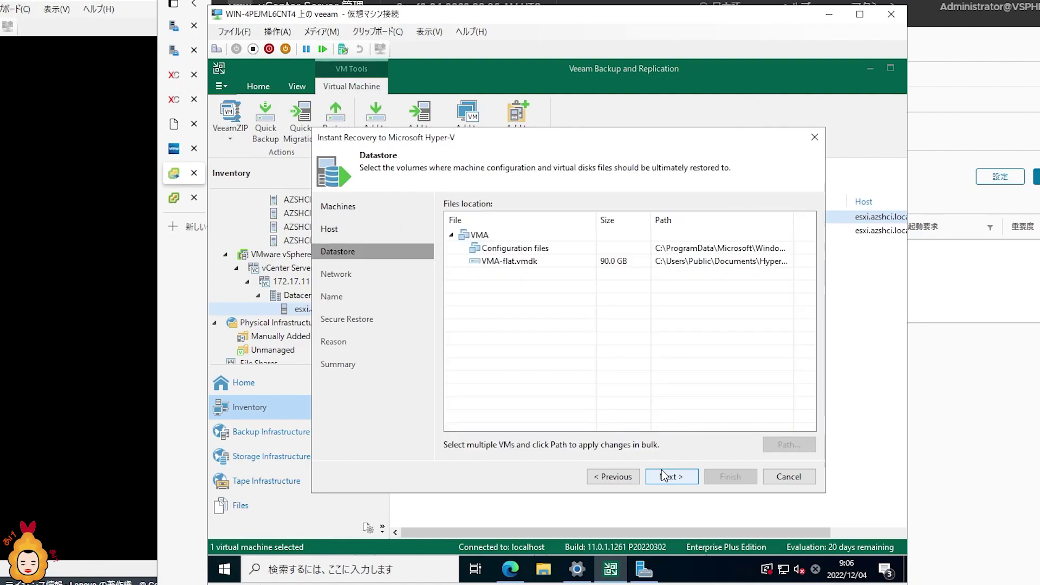
# Step: Browse AZSHCINODE04 for a configuration files location, down to C:\ClusterStorage\Volume01\Hyper-V
pyautogui.click(677, 253)
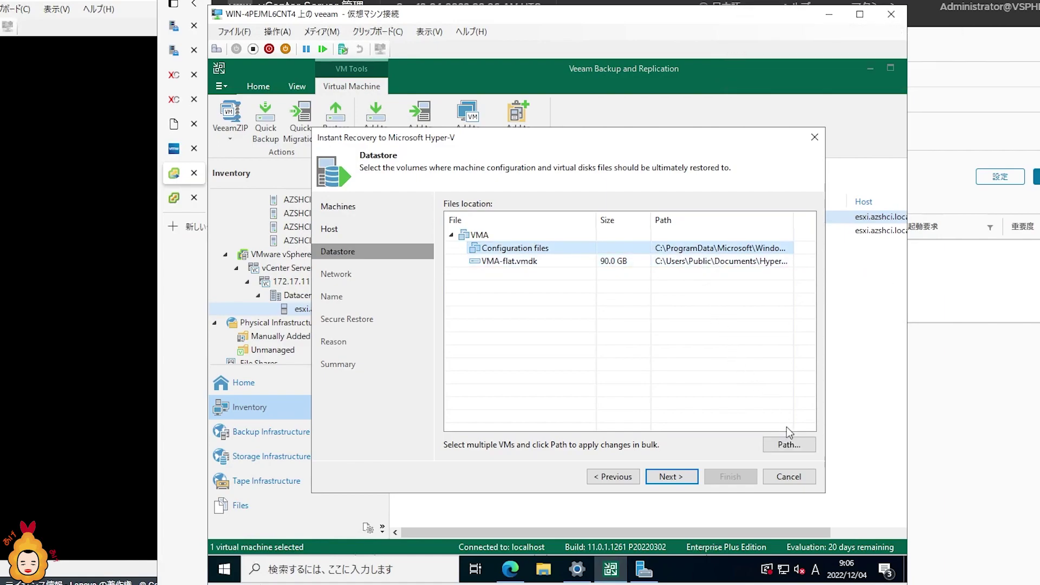
pyautogui.click(793, 445)
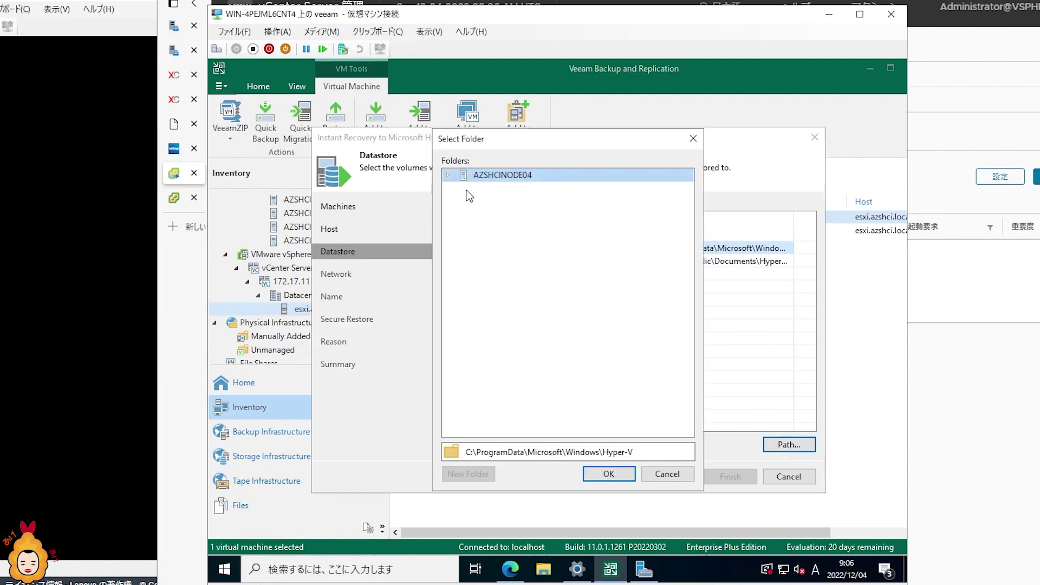
pyautogui.click(447, 175)
pyautogui.click(459, 189)
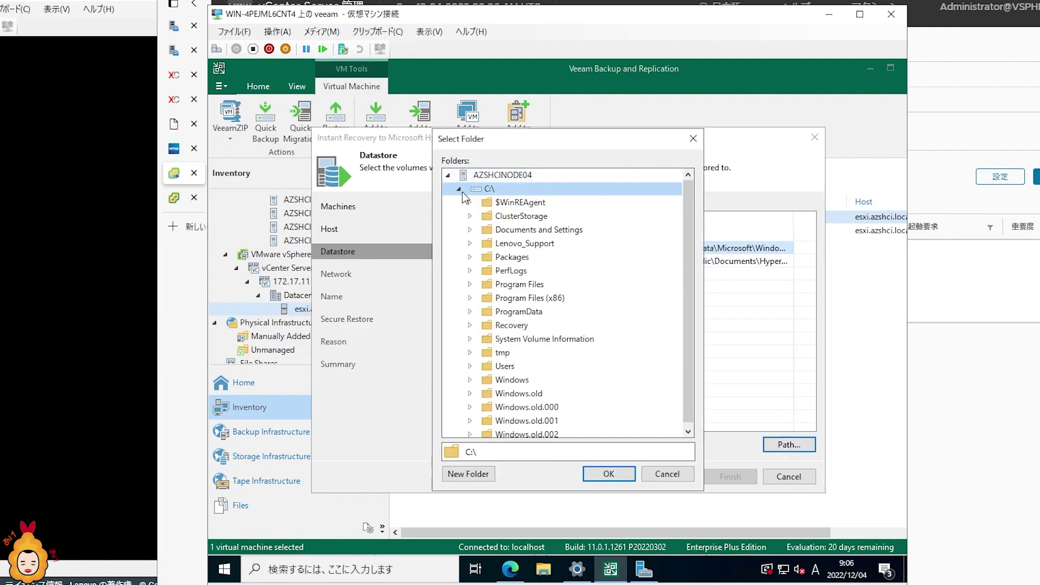
pyautogui.click(471, 215)
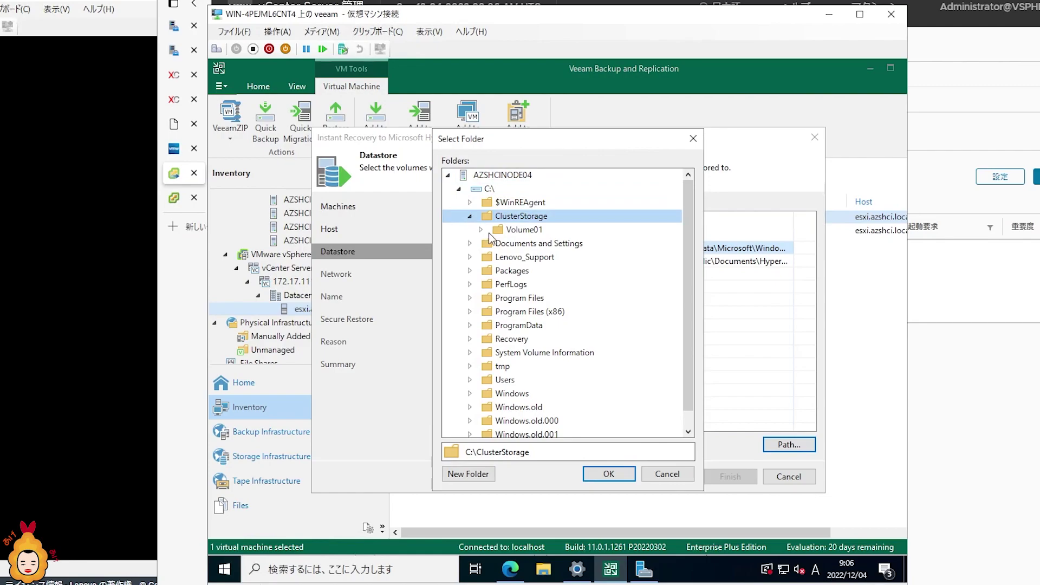
pyautogui.click(482, 230)
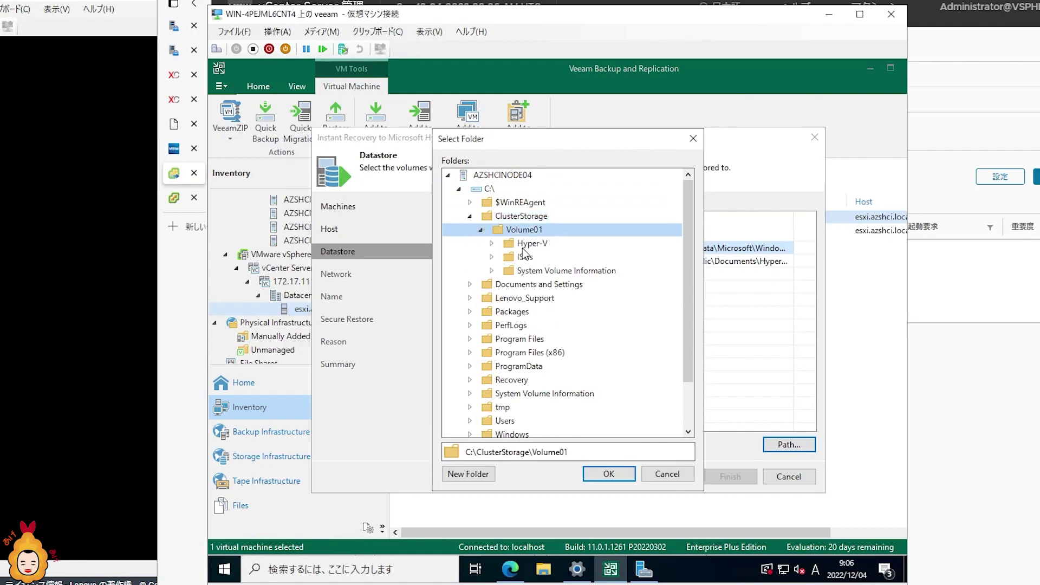
pyautogui.click(493, 243)
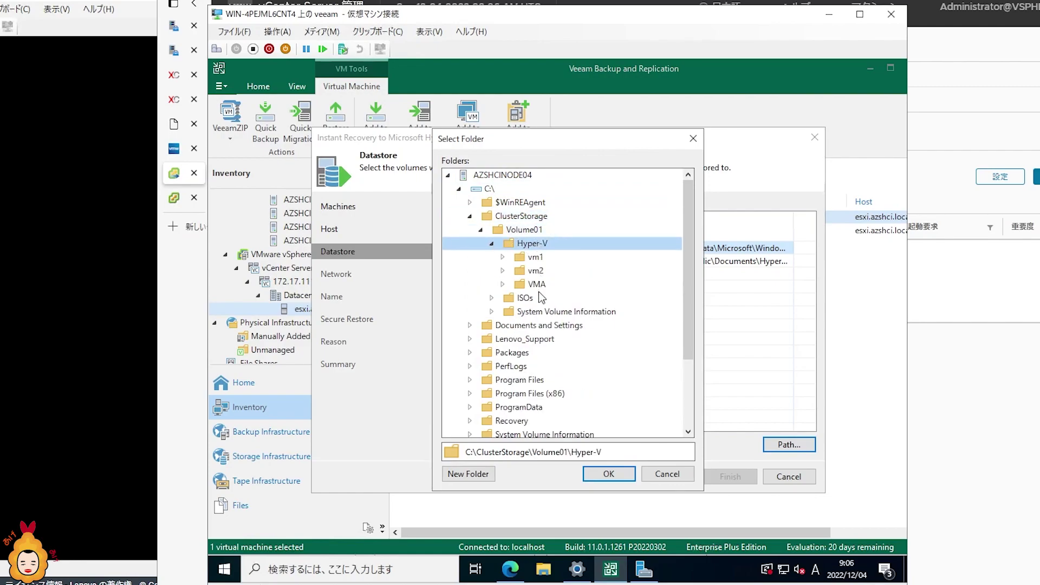
# Step: Examine the contents of the VMA folder, including its Virtual Hard Disks subfolder
pyautogui.click(520, 285)
pyautogui.click(503, 284)
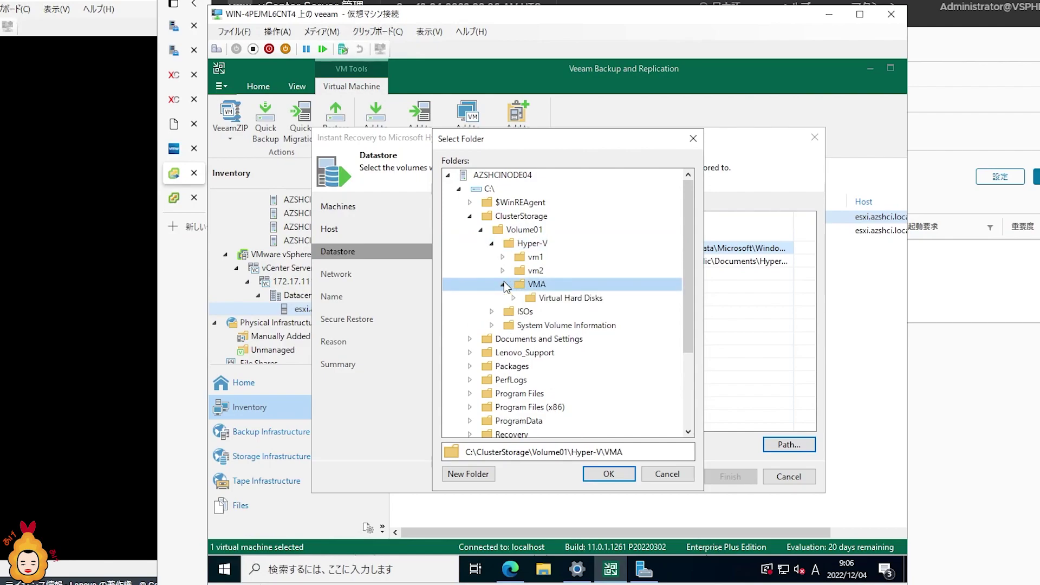
pyautogui.click(516, 298)
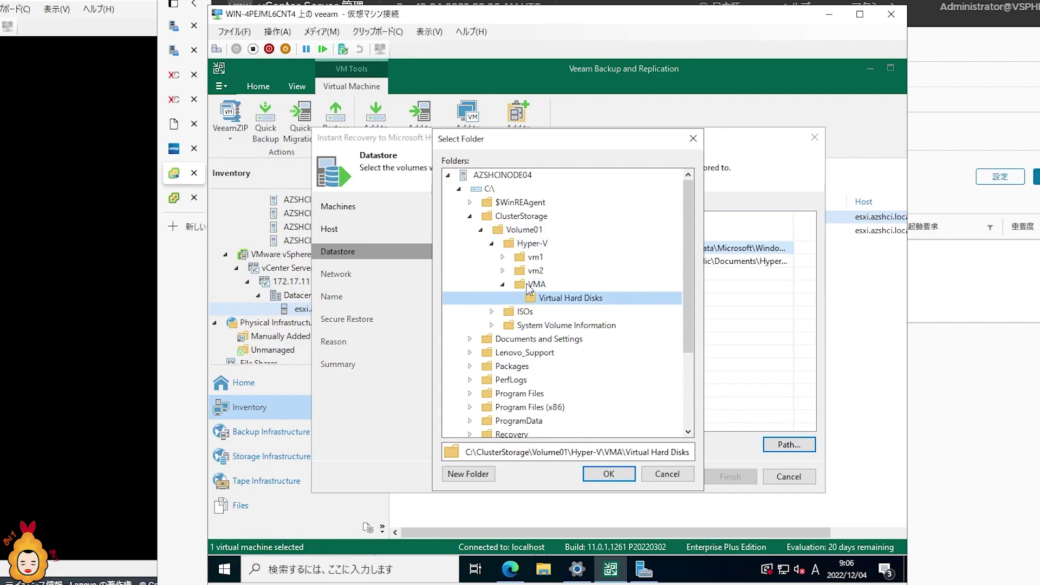
pyautogui.click(528, 284)
pyautogui.click(558, 303)
pyautogui.click(549, 312)
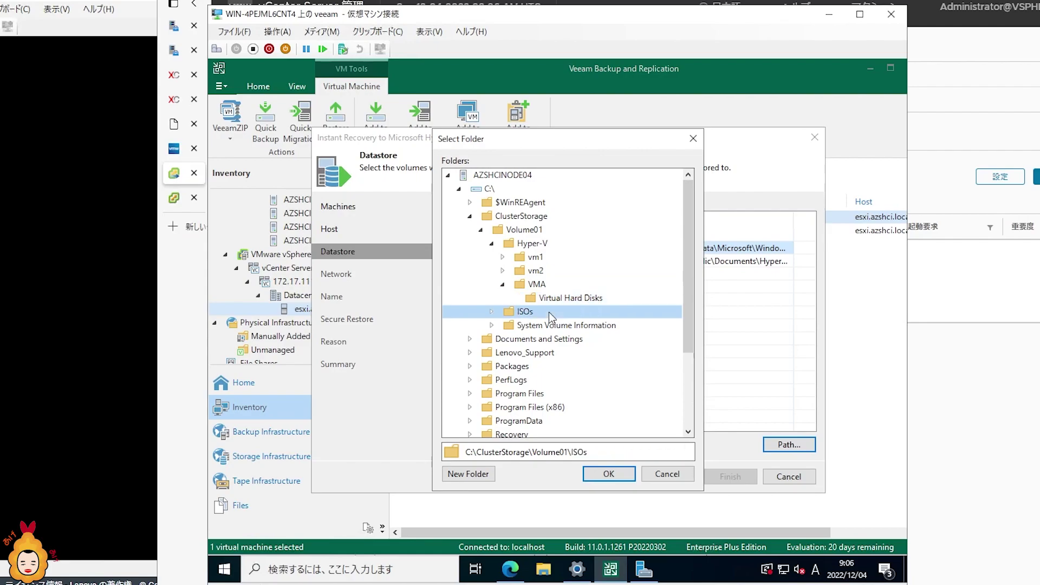
pyautogui.click(545, 304)
pyautogui.click(541, 286)
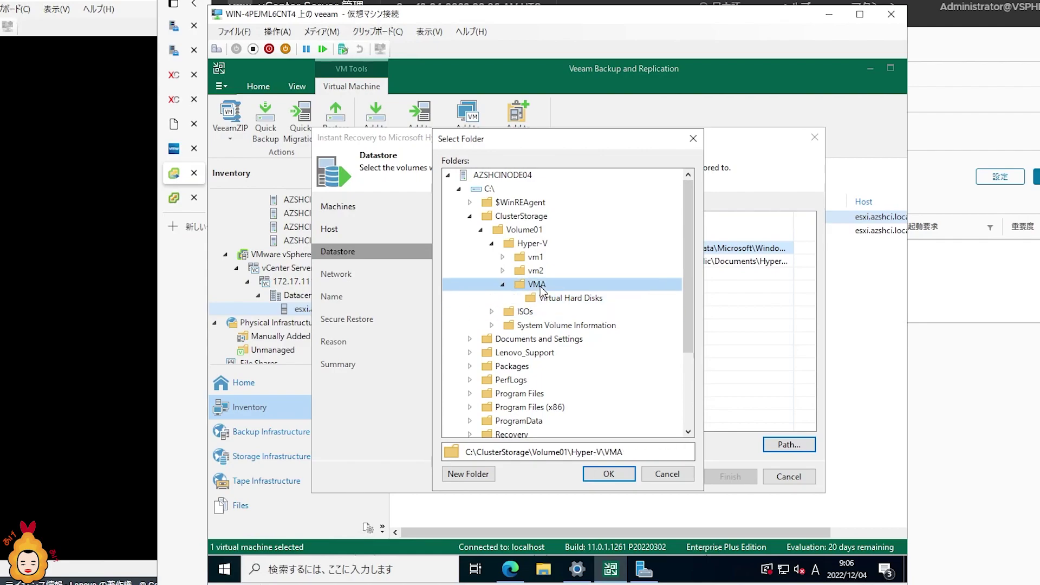
# Step: Compare the subfolders of vm2 and vm1 with those of VMA, and select the parent Hyper-V folder
pyautogui.click(505, 271)
pyautogui.click(503, 270)
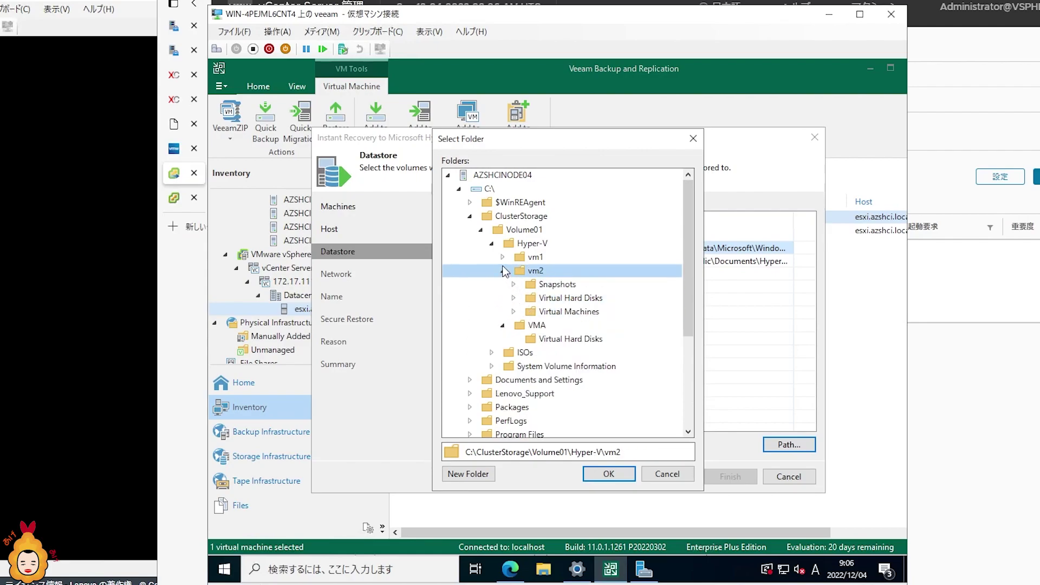
pyautogui.click(502, 258)
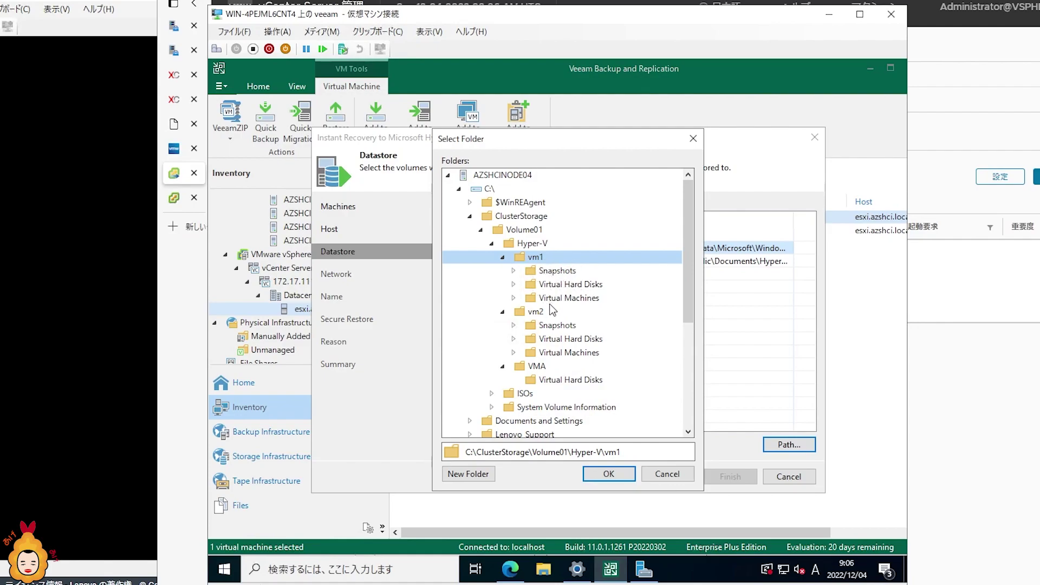
pyautogui.click(503, 258)
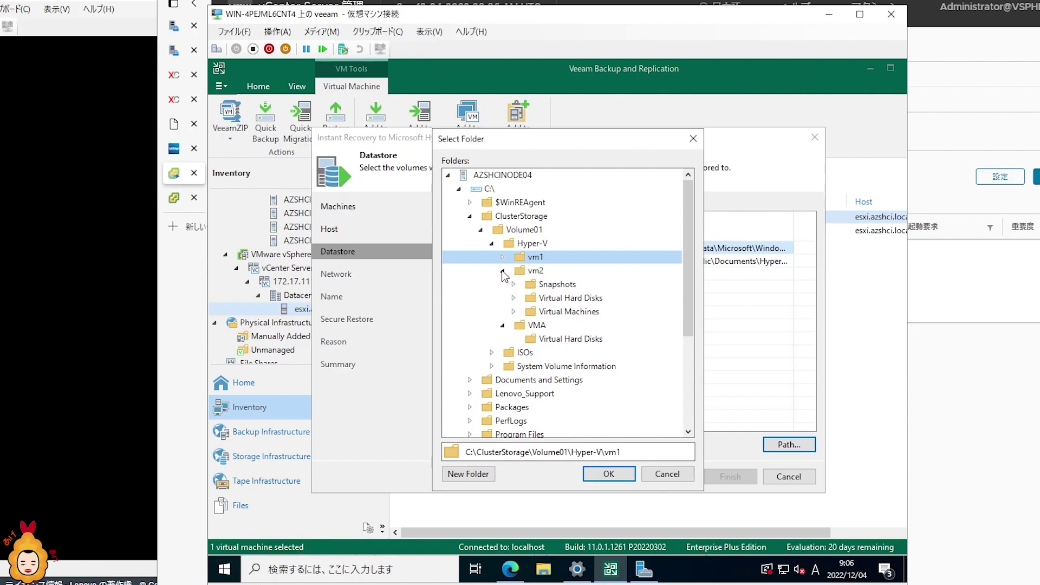
pyautogui.click(502, 271)
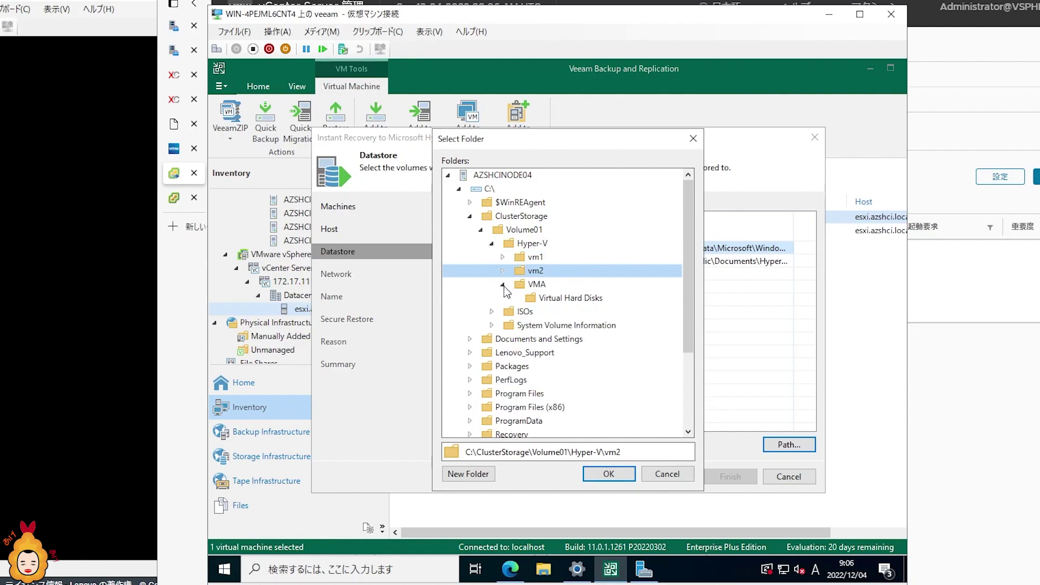
pyautogui.click(529, 245)
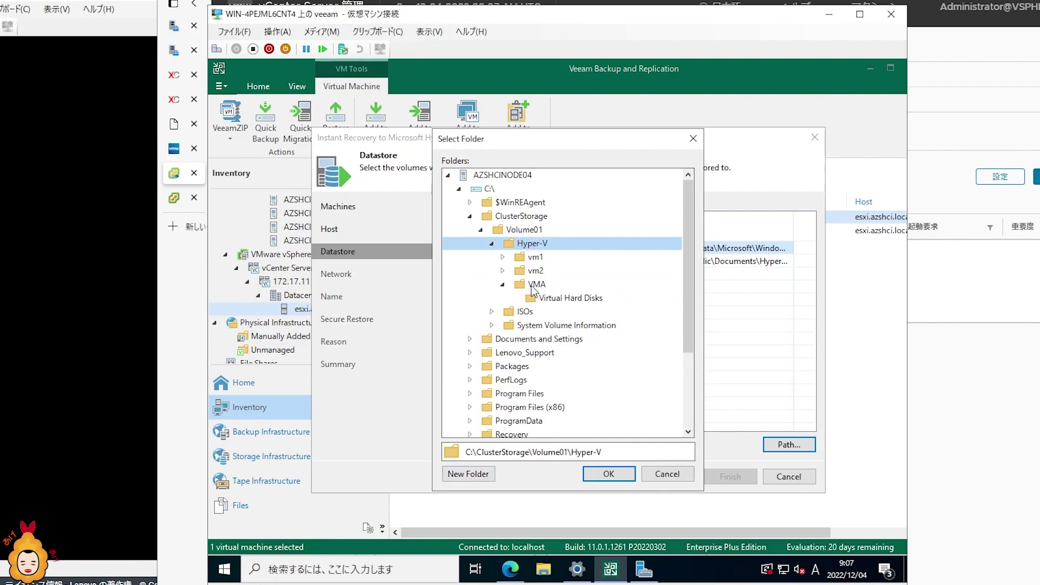
# Step: Leave the folder selection without choosing a path, and cancel the Instant Recovery wizard for VMA
pyautogui.click(672, 474)
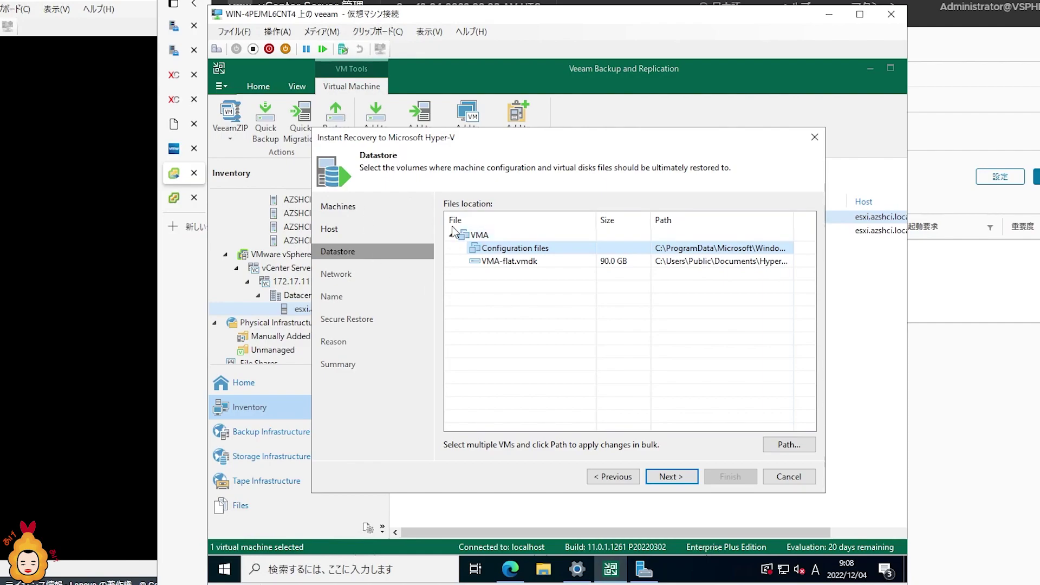
pyautogui.click(791, 481)
pyautogui.click(584, 333)
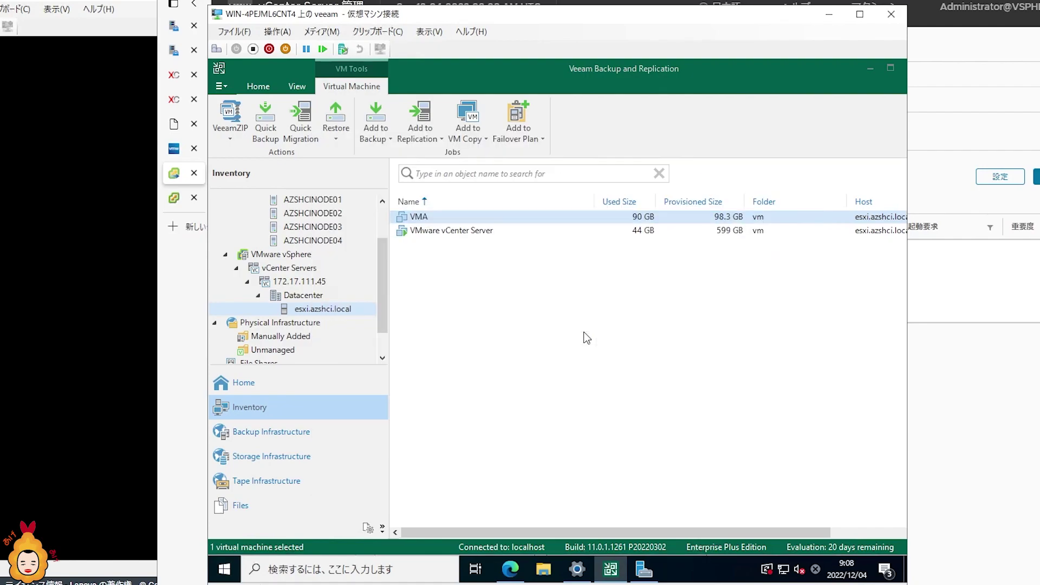
pyautogui.click(528, 365)
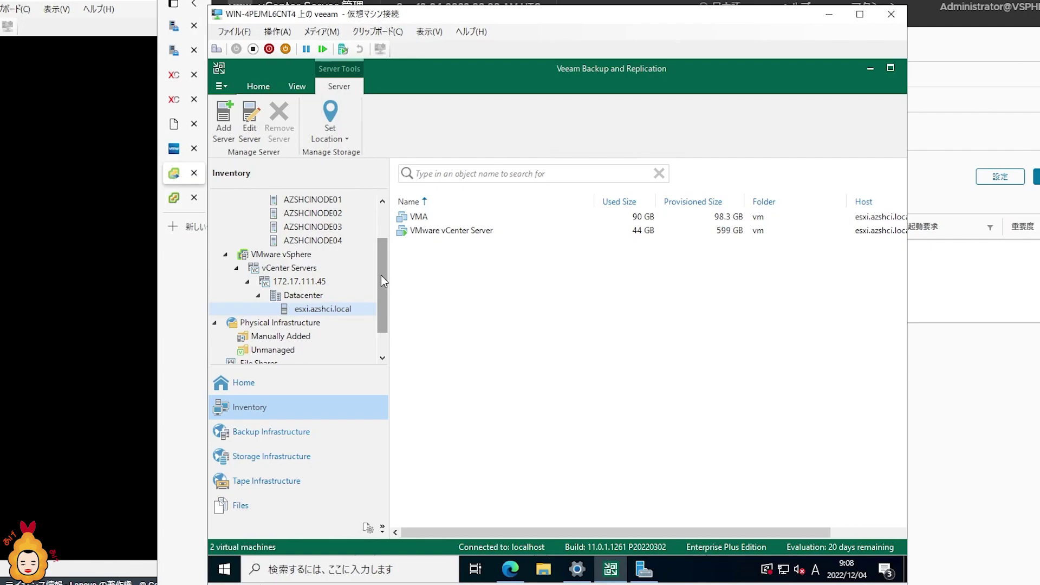
pyautogui.scroll(-1, 381, 276)
pyautogui.scroll(2, 382, 240)
pyautogui.moveTo(381, 239); pyautogui.dragTo(381, 222)
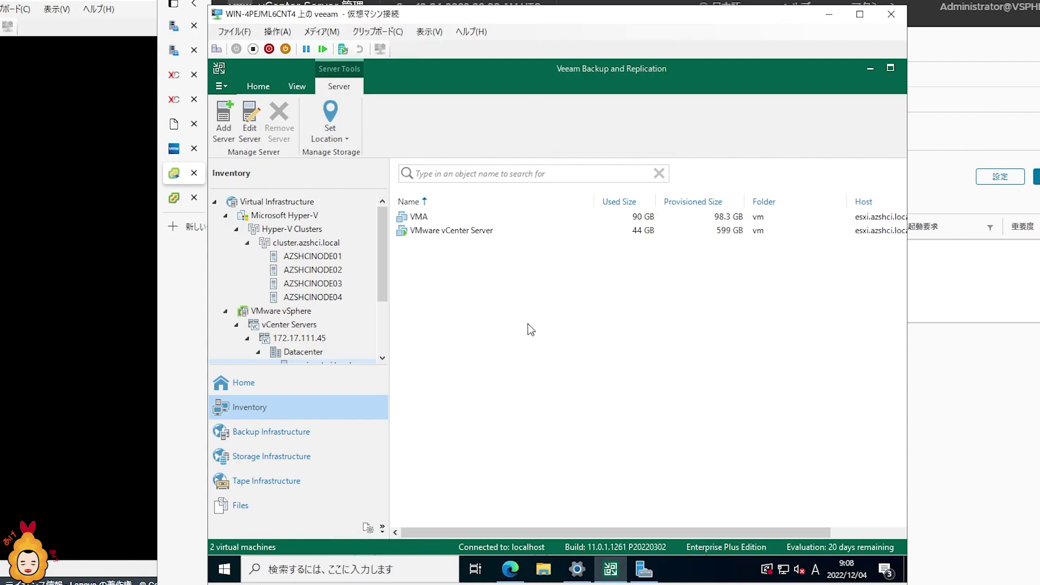
pyautogui.moveTo(379, 246)
pyautogui.mouseDown()
pyautogui.moveTo(385, 292)
pyautogui.moveTo(386, 261)
pyautogui.mouseUp()
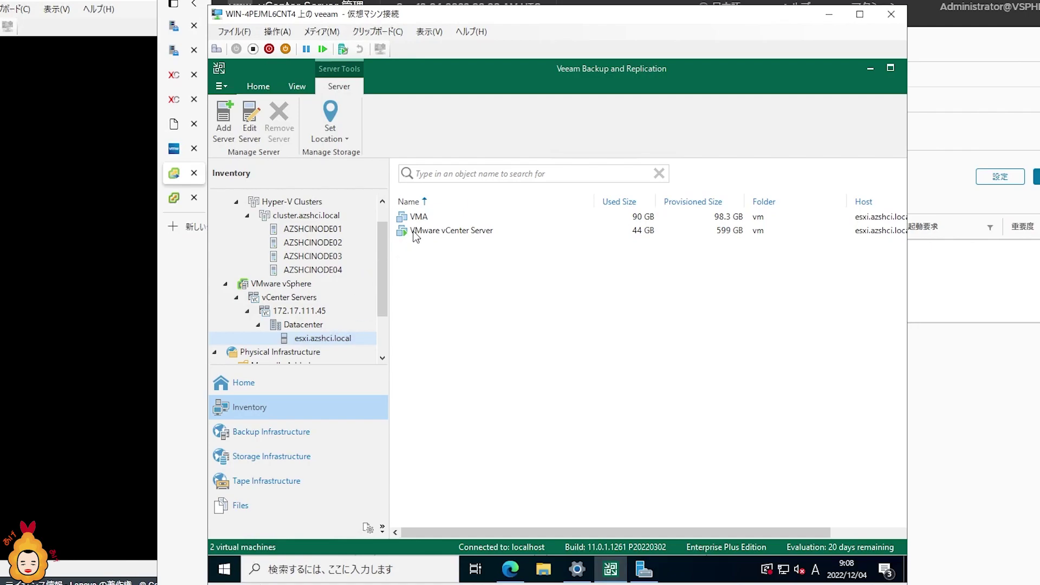
# Step: Start a new replication job for VMA with the default name and proceed through its virtual machine list to the destination settings
pyautogui.rightClick(423, 217)
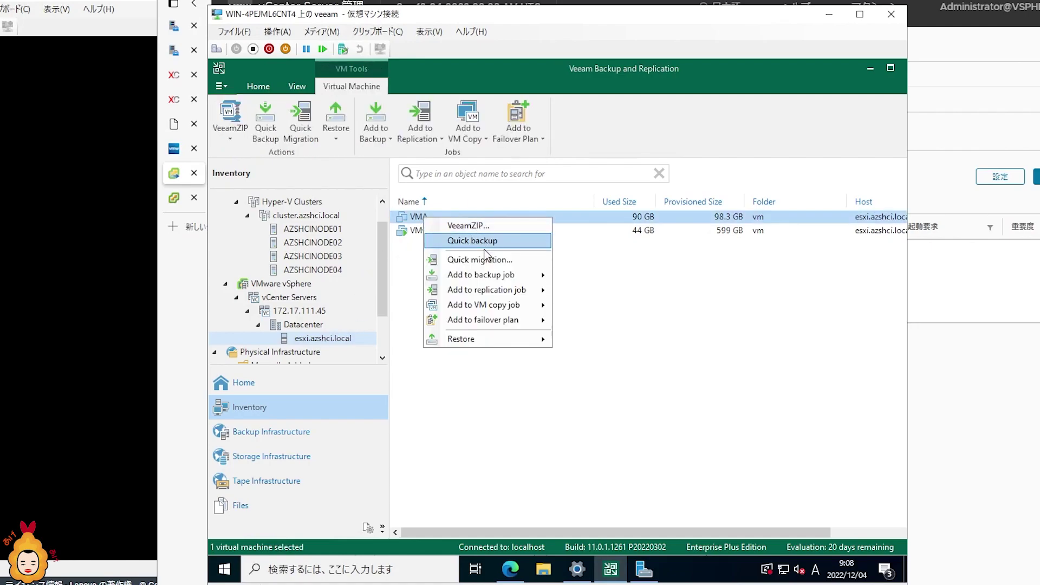
pyautogui.moveTo(515, 297)
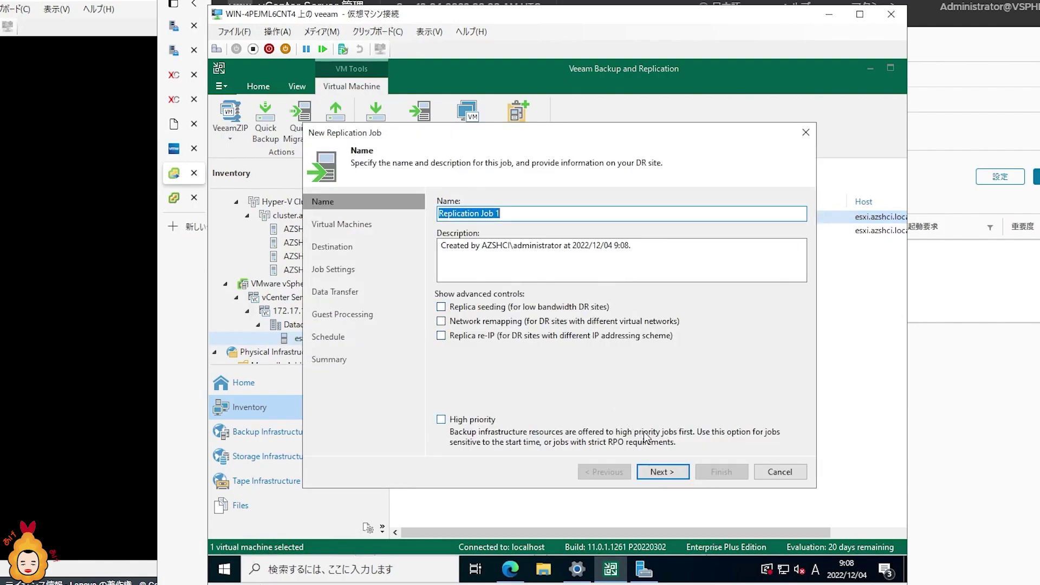
pyautogui.click(663, 476)
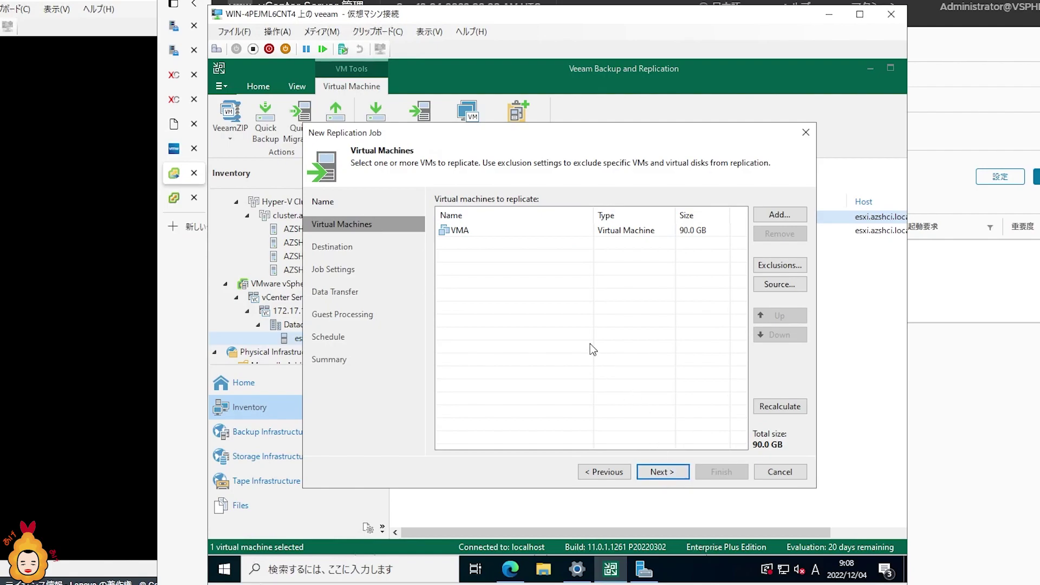
pyautogui.click(466, 233)
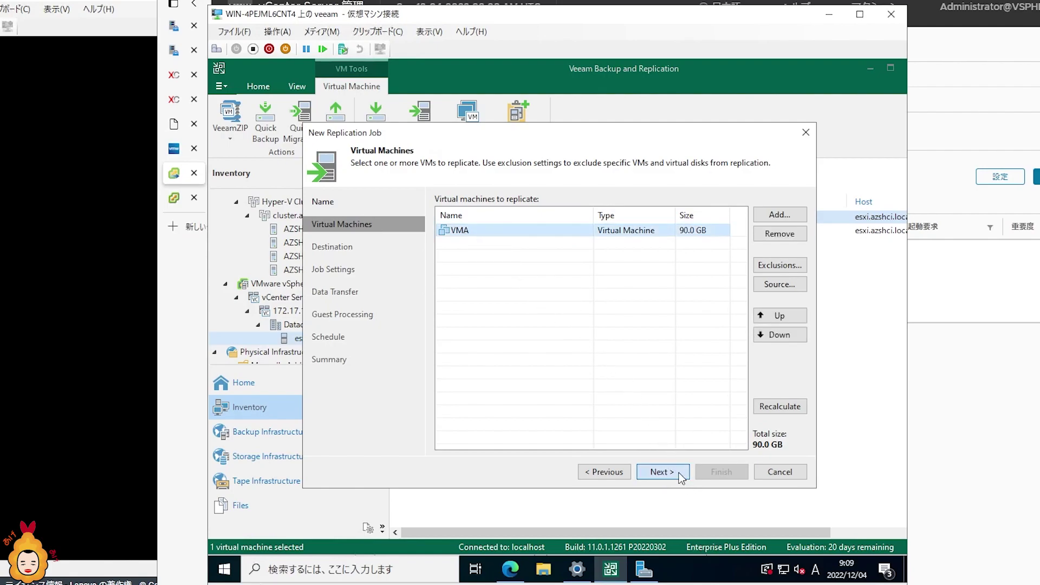
pyautogui.click(662, 472)
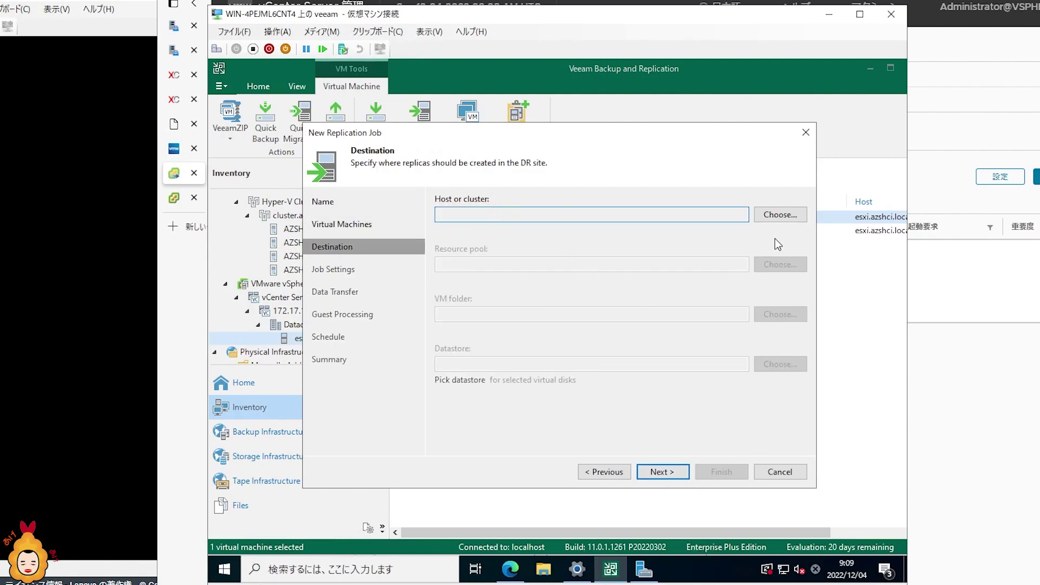
# Step: Examine which hosts under 172.17.111.45 can be chosen as the replica destination, and cancel the replication job without selecting one
pyautogui.click(780, 216)
pyautogui.click(440, 192)
pyautogui.click(456, 211)
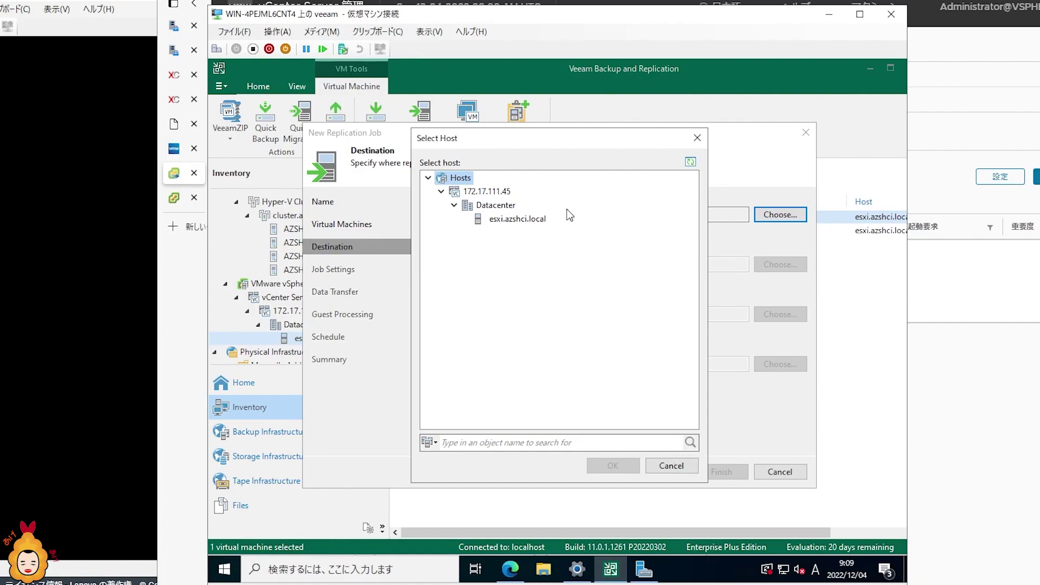
pyautogui.click(675, 467)
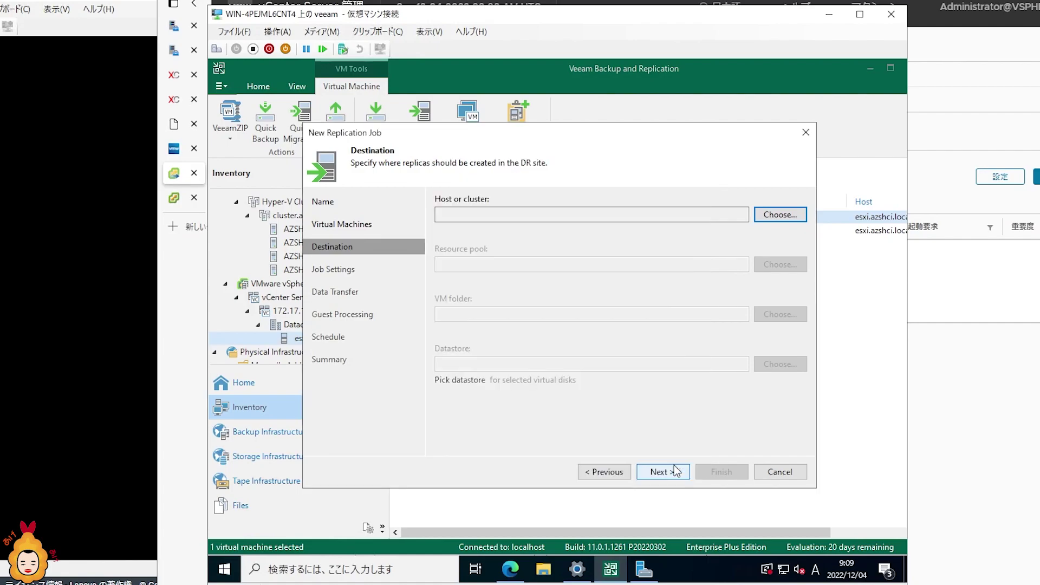
pyautogui.click(798, 472)
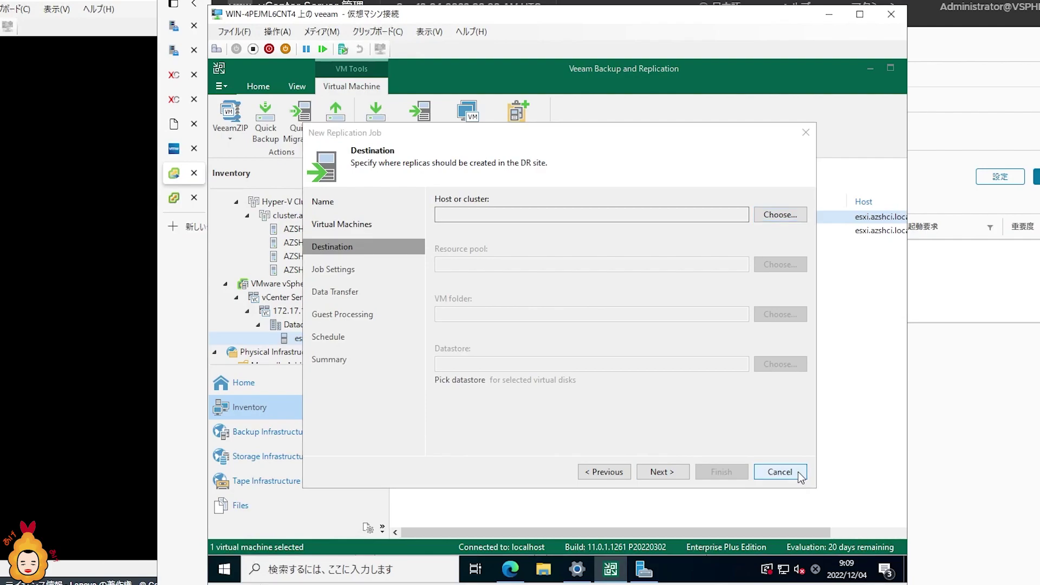